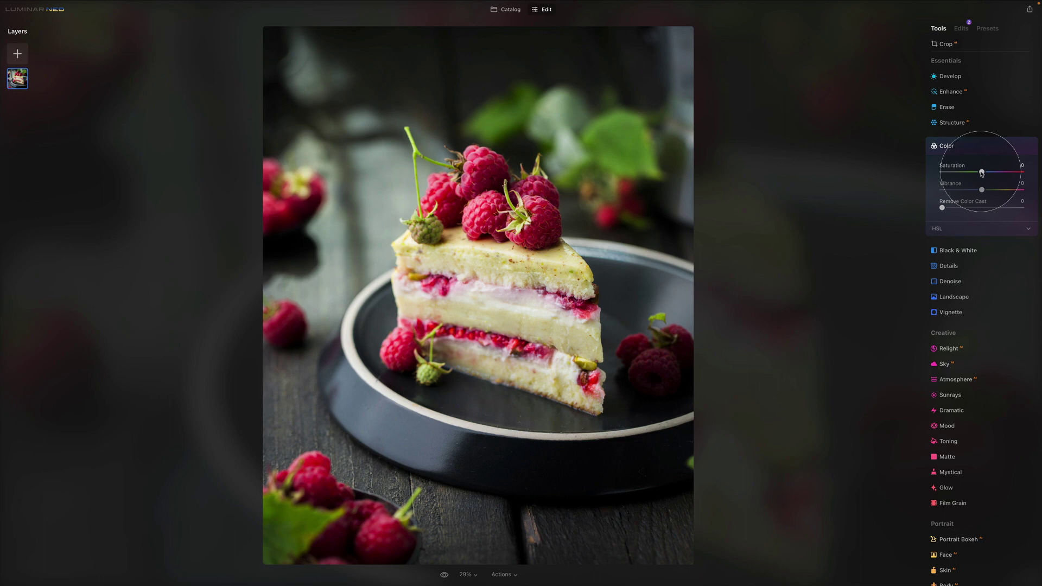
pyautogui.moveTo(982, 173); pyautogui.dragTo(1021, 172)
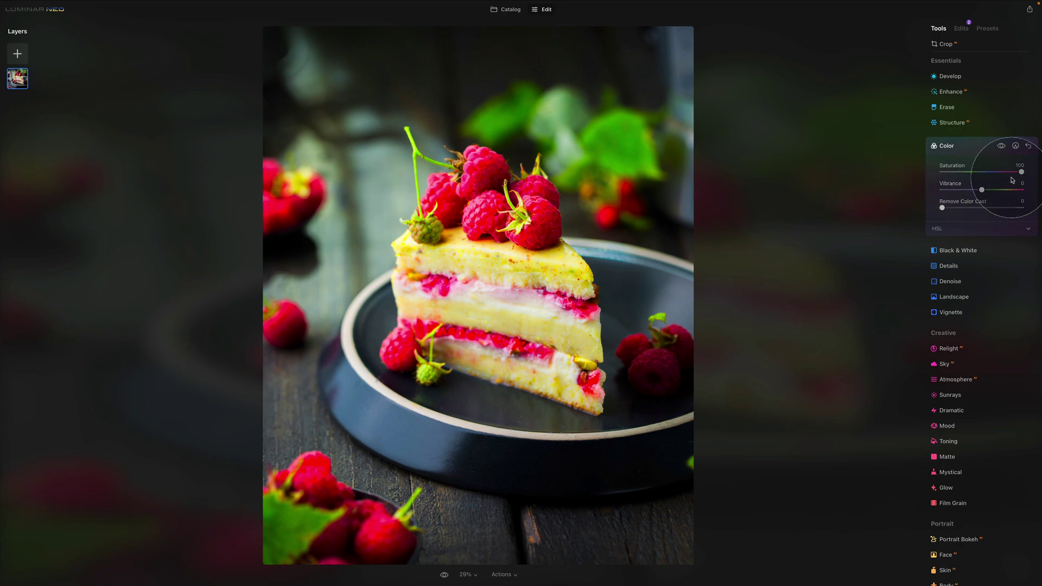
pyautogui.moveTo(1021, 172); pyautogui.dragTo(829, 163)
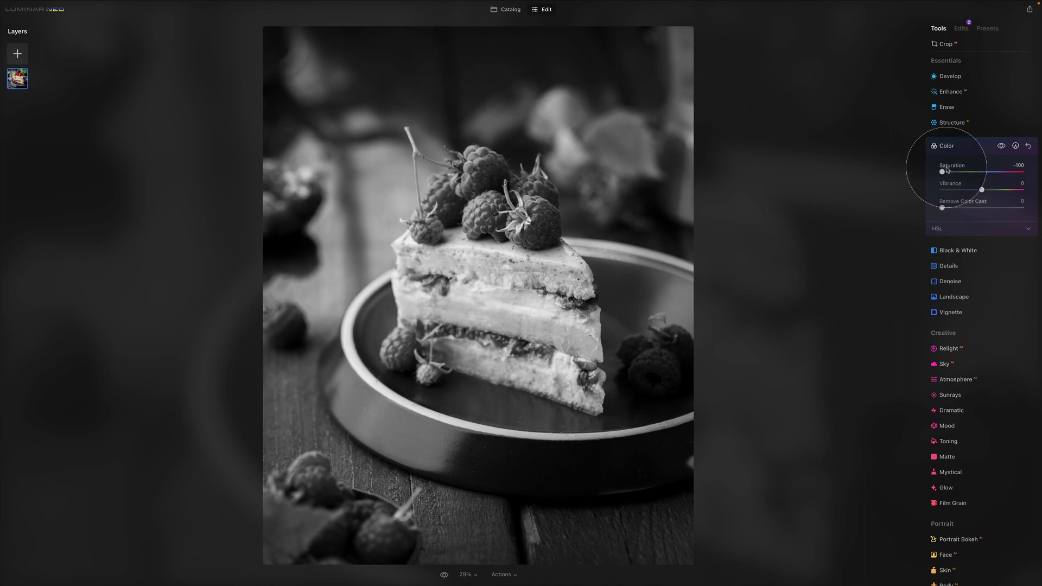
pyautogui.moveTo(942, 171); pyautogui.dragTo(990, 178)
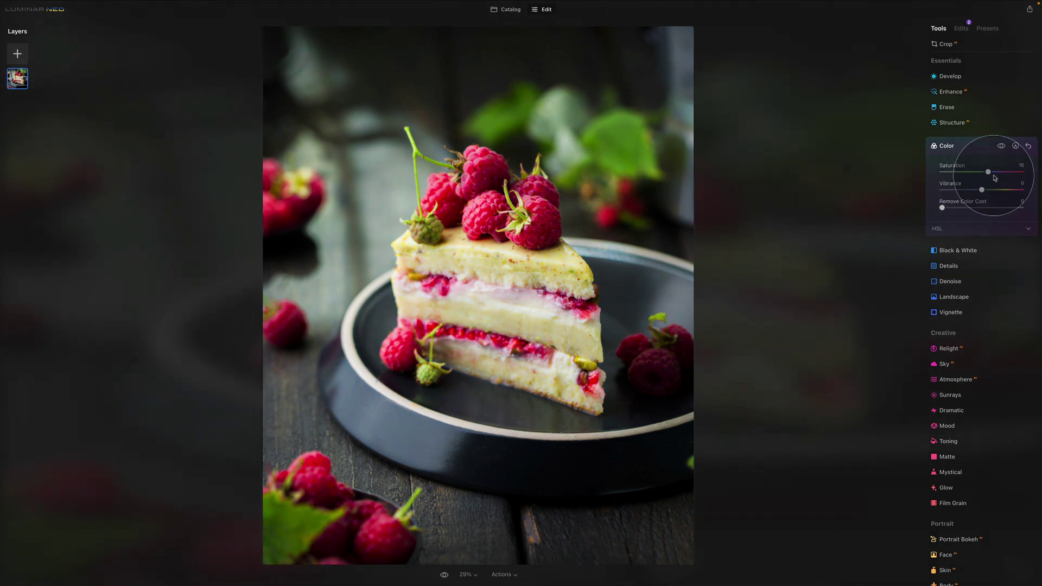
pyautogui.moveTo(989, 172); pyautogui.dragTo(1022, 172)
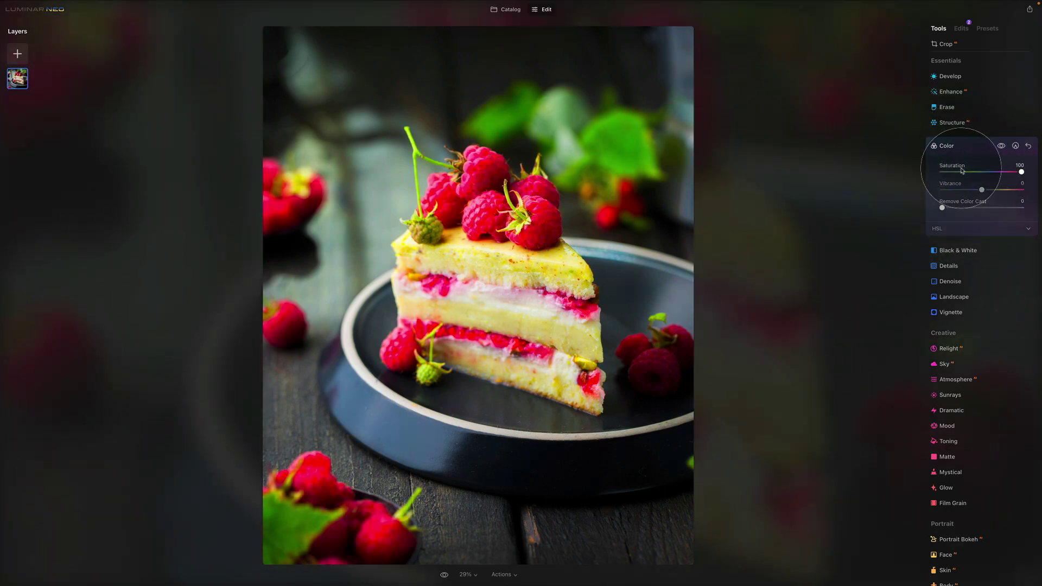
pyautogui.doubleClick(962, 168)
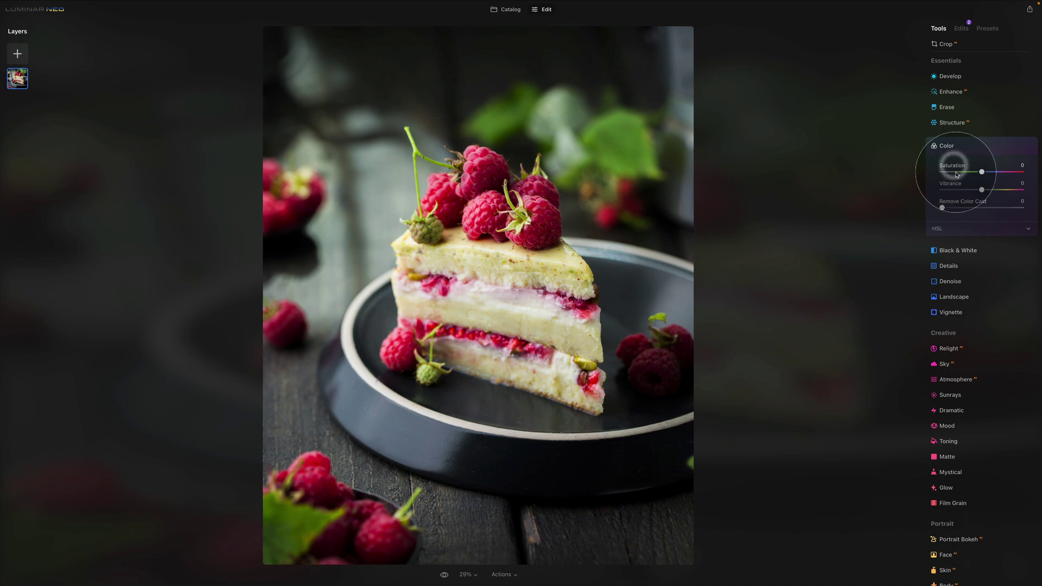
pyautogui.click(957, 171)
pyautogui.doubleClick(957, 169)
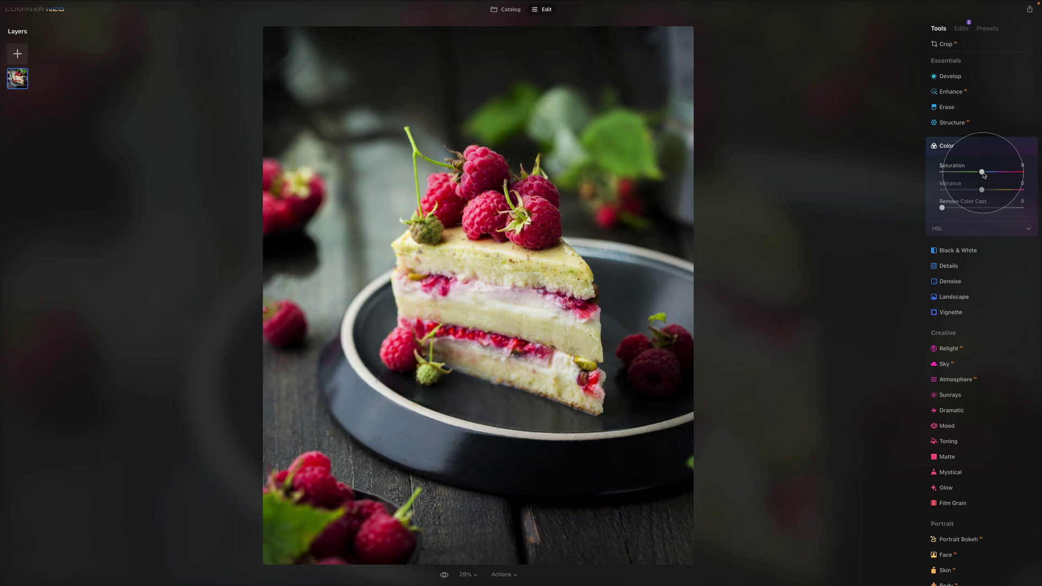
pyautogui.moveTo(982, 173); pyautogui.dragTo(1022, 172)
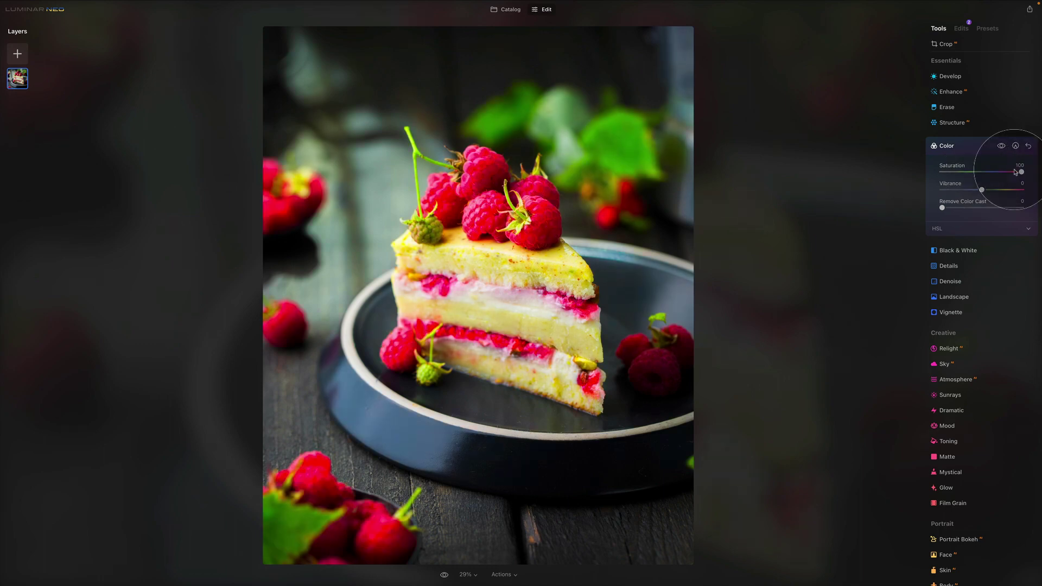
pyautogui.moveTo(1021, 172)
pyautogui.mouseDown()
pyautogui.moveTo(982, 172)
pyautogui.moveTo(1022, 190)
pyautogui.mouseUp()
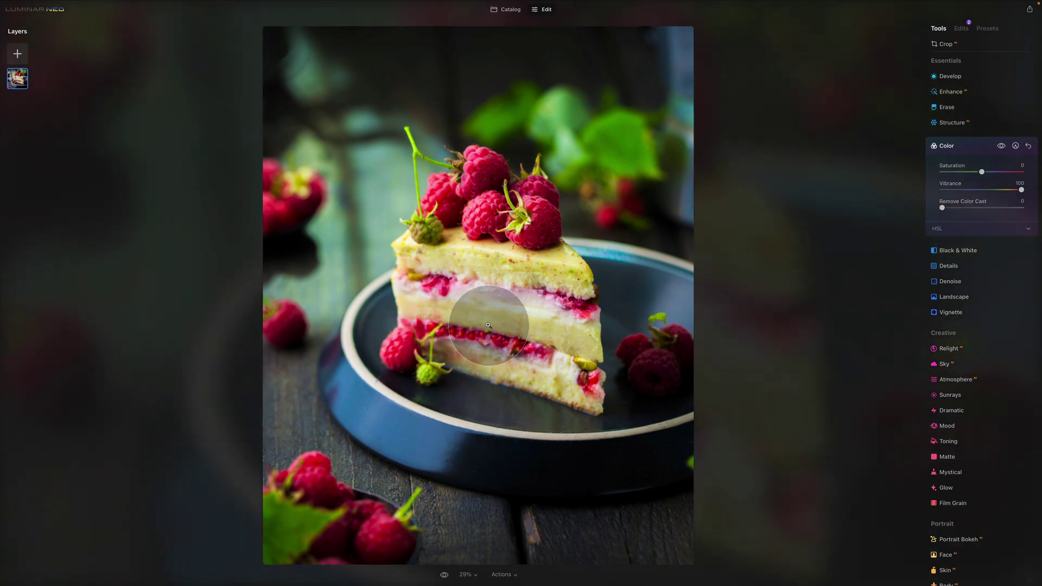
pyautogui.doubleClick(943, 183)
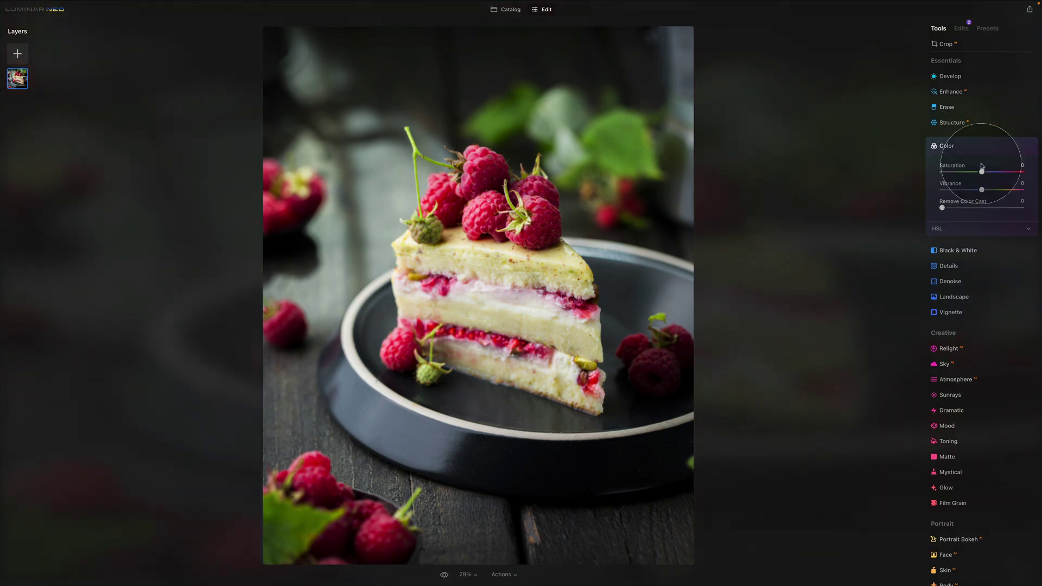
pyautogui.moveTo(982, 172); pyautogui.dragTo(980, 172)
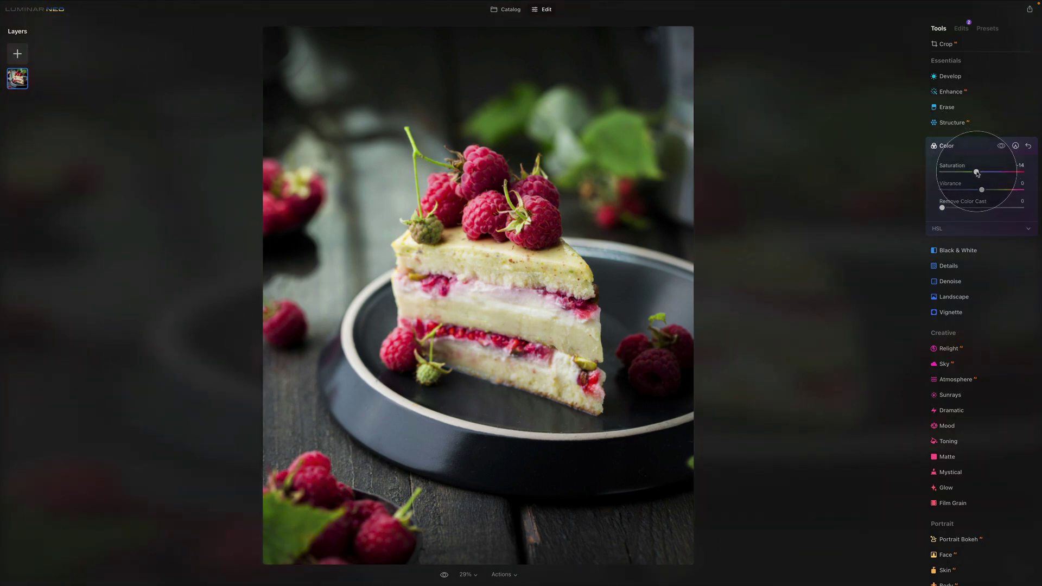
pyautogui.moveTo(975, 174); pyautogui.dragTo(980, 175)
pyautogui.moveTo(983, 191); pyautogui.dragTo(997, 193)
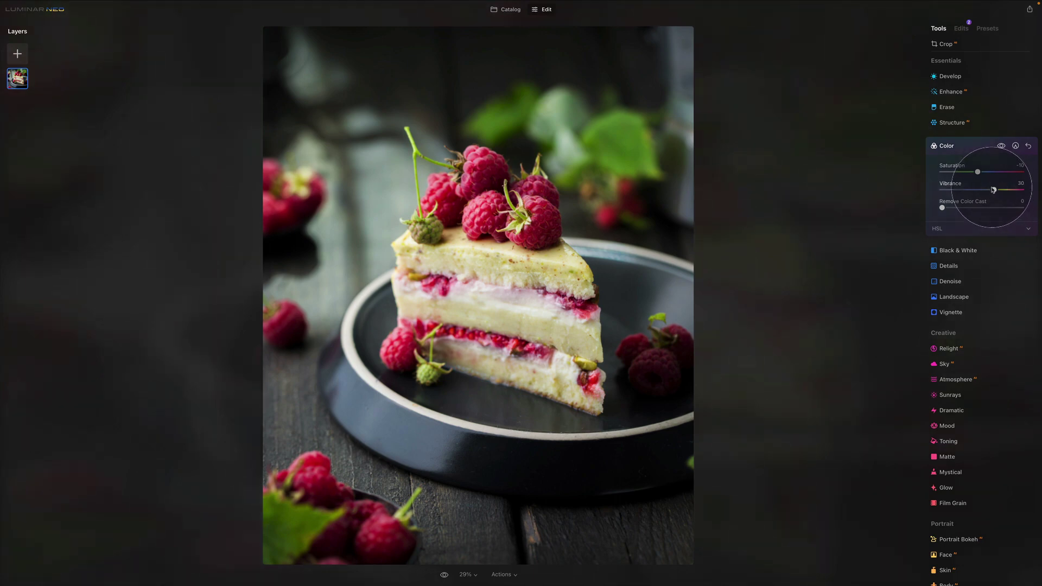
pyautogui.click(1002, 146)
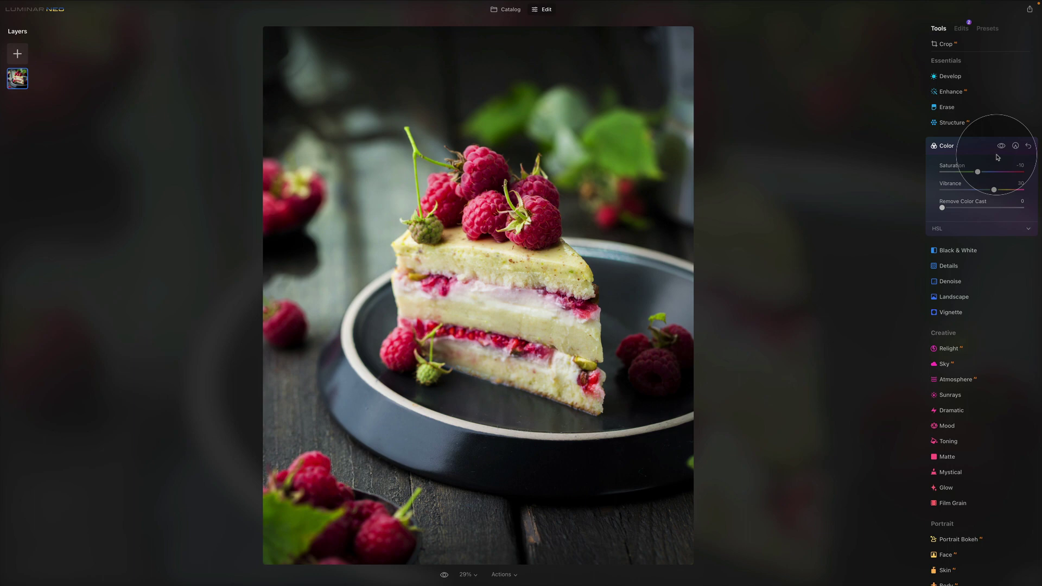
pyautogui.click(1028, 145)
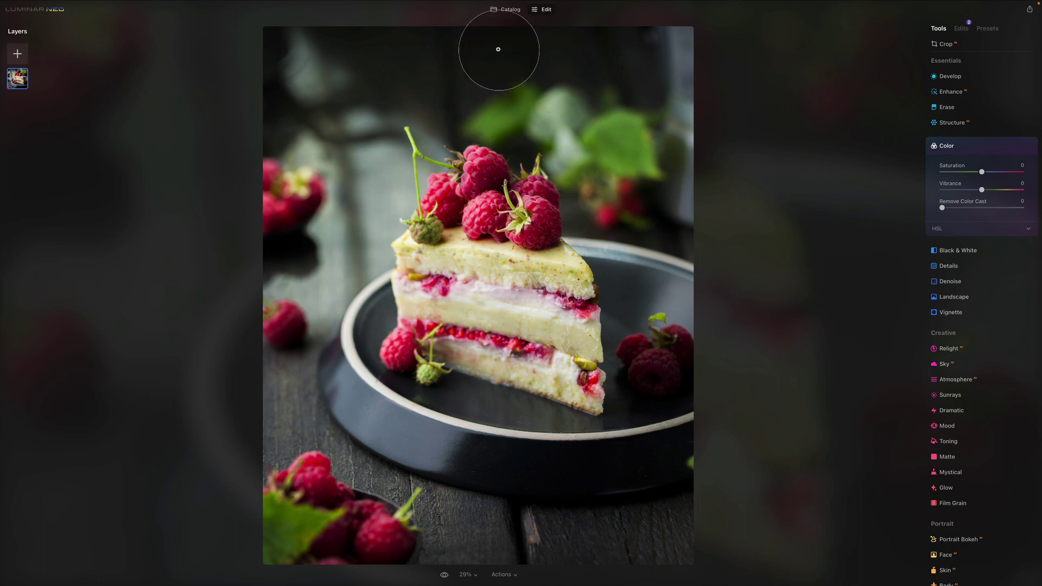
# Step: Return to the Catalog and select the snowy moonlit landscape in the E05 - Color folder
pyautogui.click(513, 12)
pyautogui.click(929, 142)
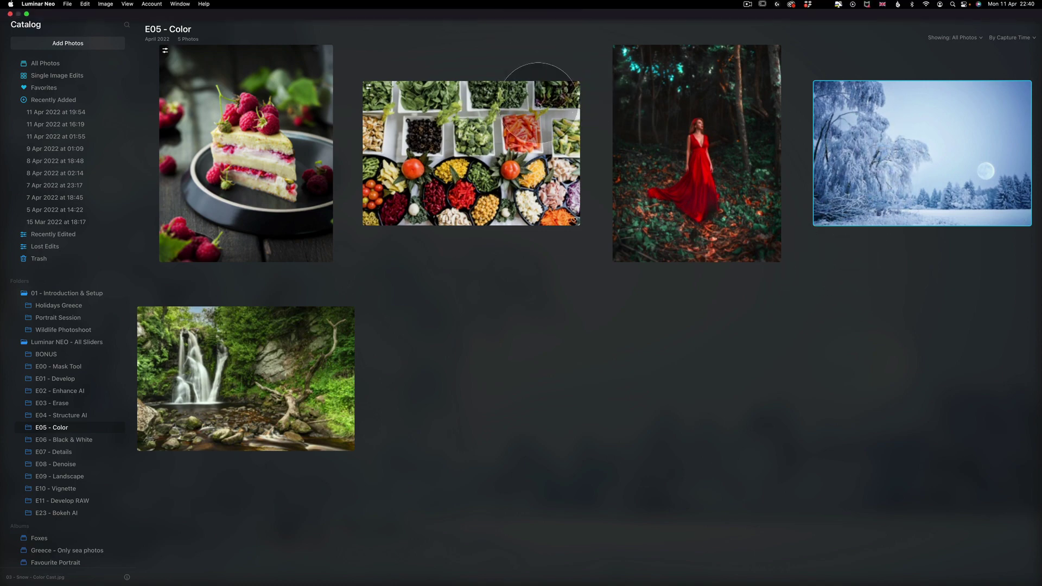
# Step: Open the snowy moonlit landscape in Edit with the Color tool expanded
pyautogui.click(546, 9)
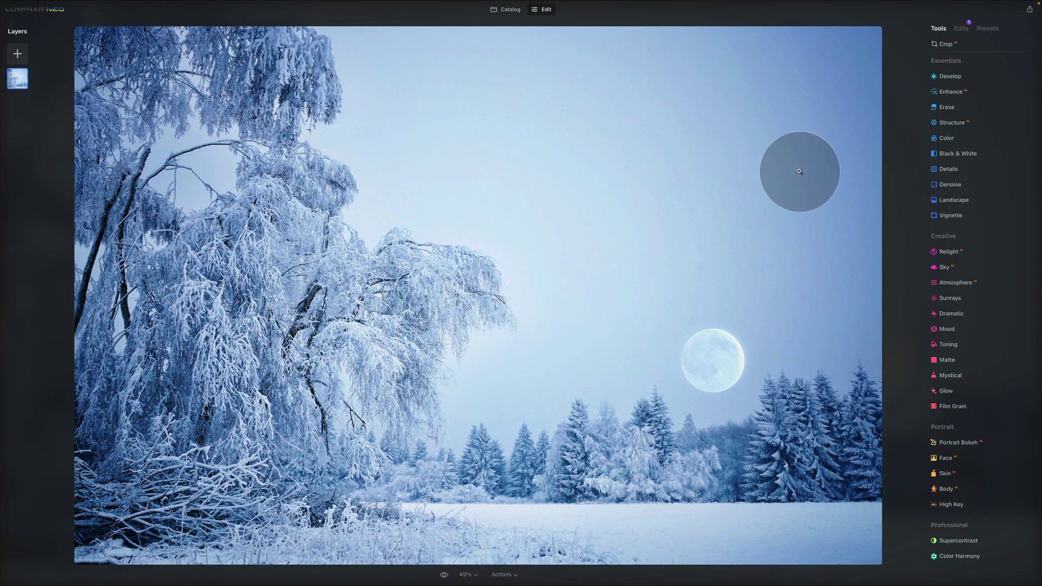
pyautogui.click(946, 139)
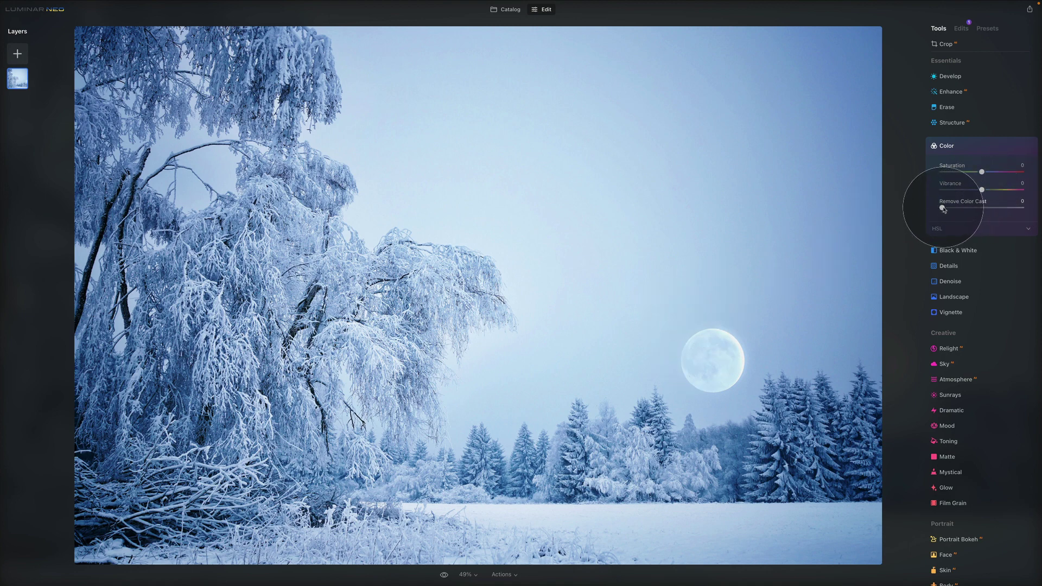
# Step: Set Remove Color Cast to 75 on the snow photo and compare it with the original
pyautogui.moveTo(941, 211); pyautogui.dragTo(1009, 218)
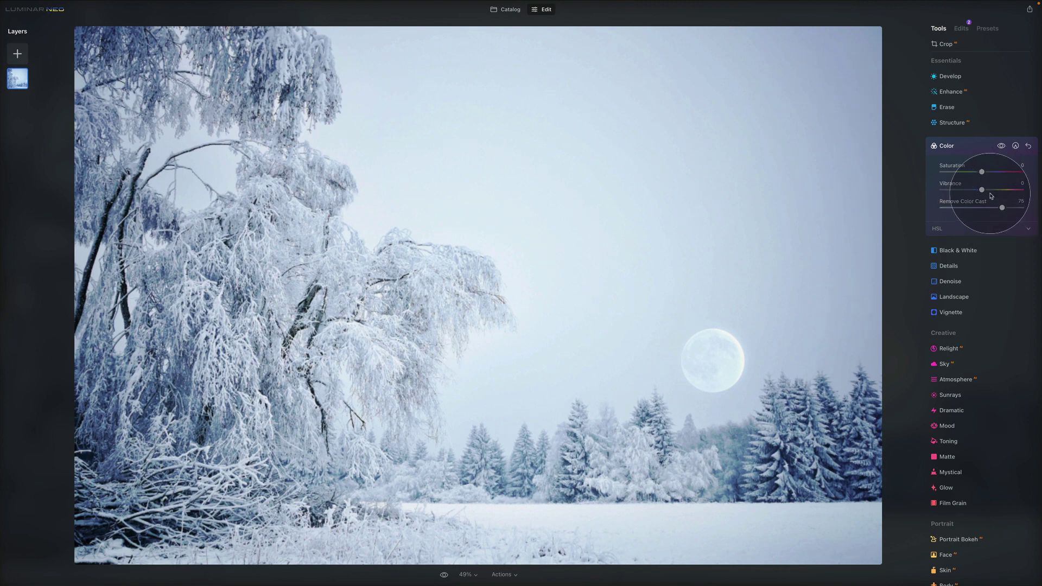
pyautogui.click(1002, 148)
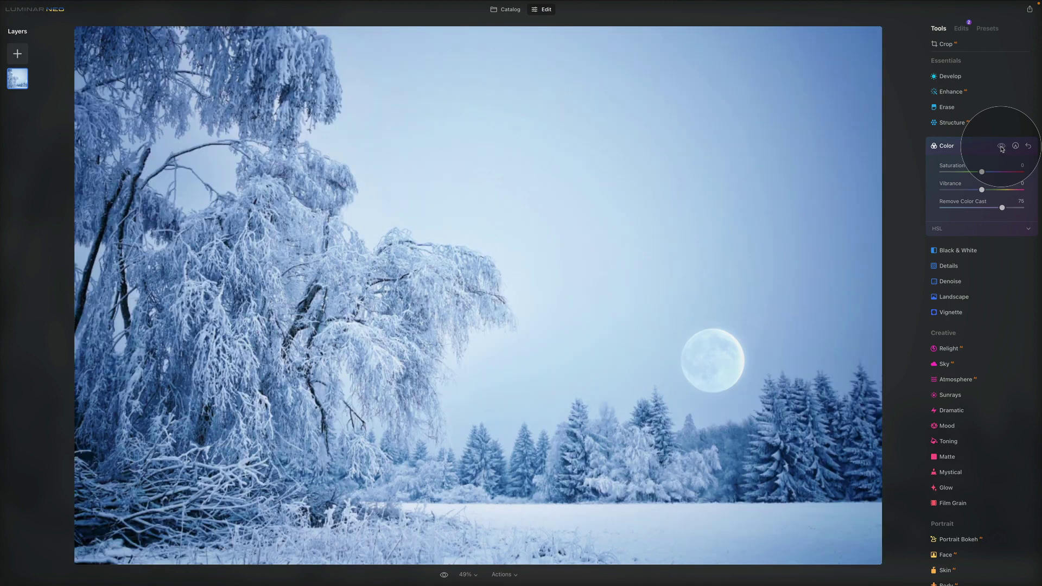
pyautogui.click(1002, 148)
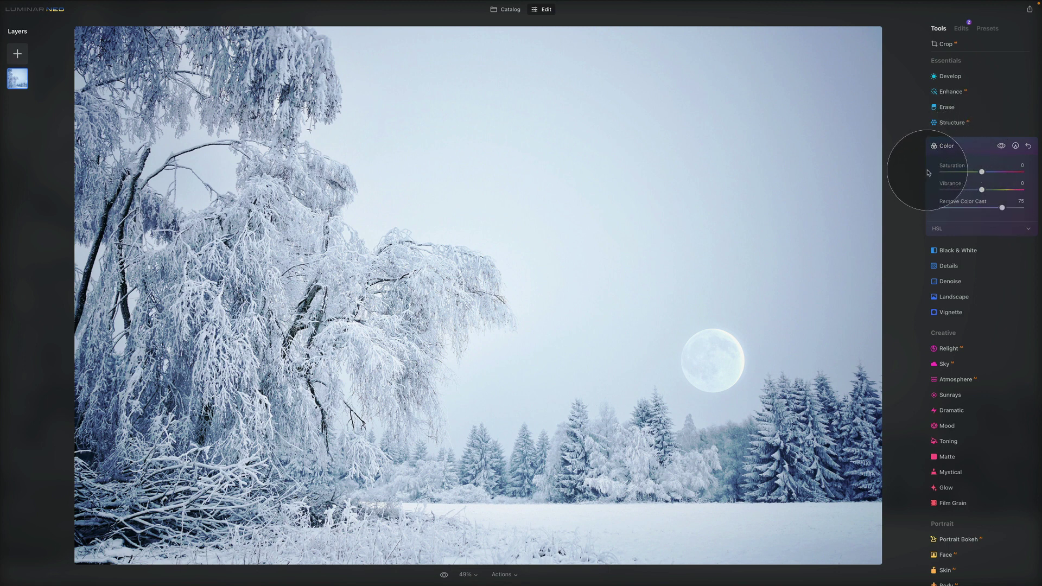
pyautogui.doubleClick(967, 207)
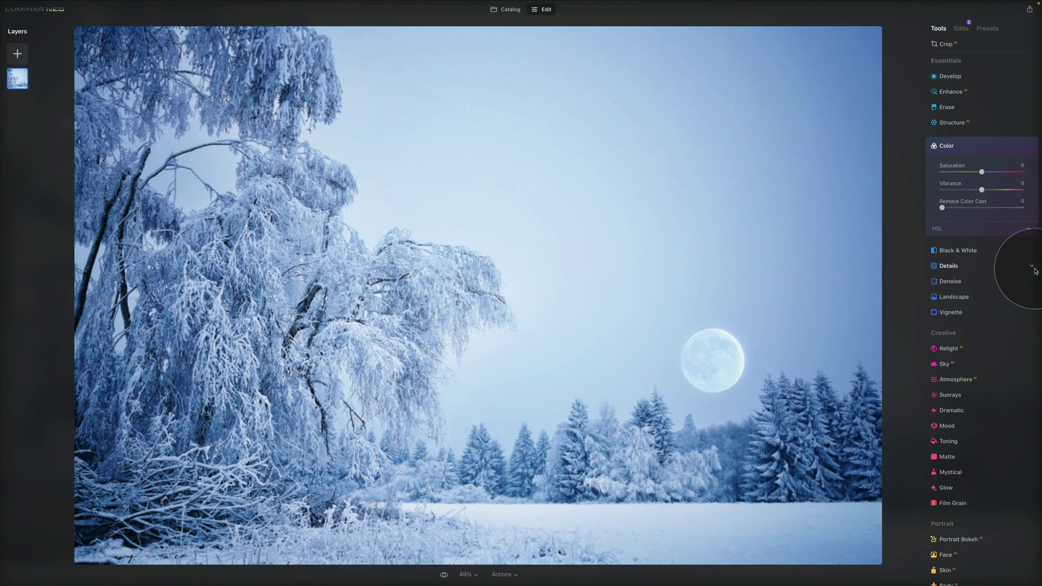
pyautogui.click(1028, 228)
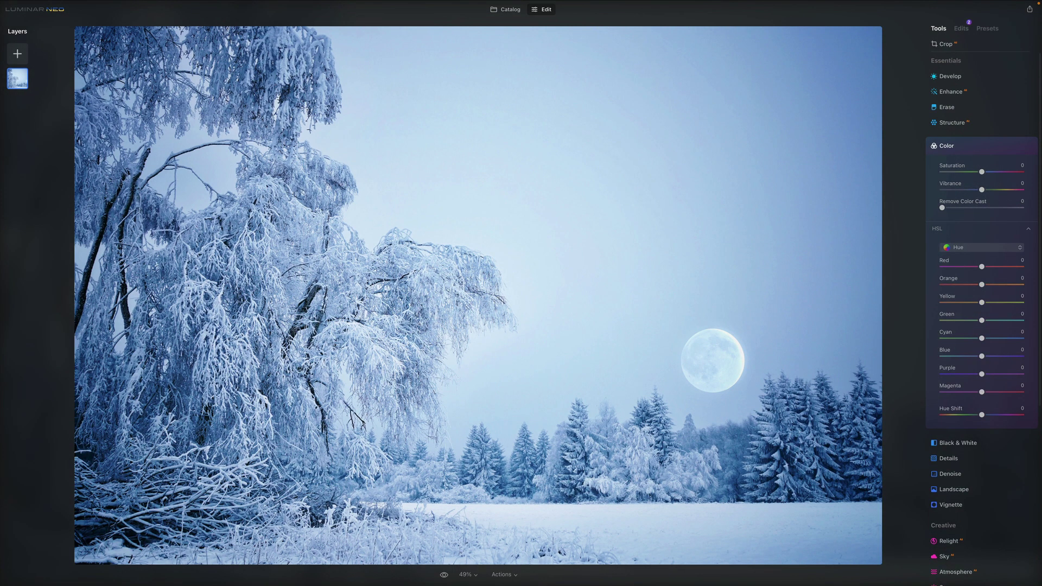
pyautogui.click(508, 10)
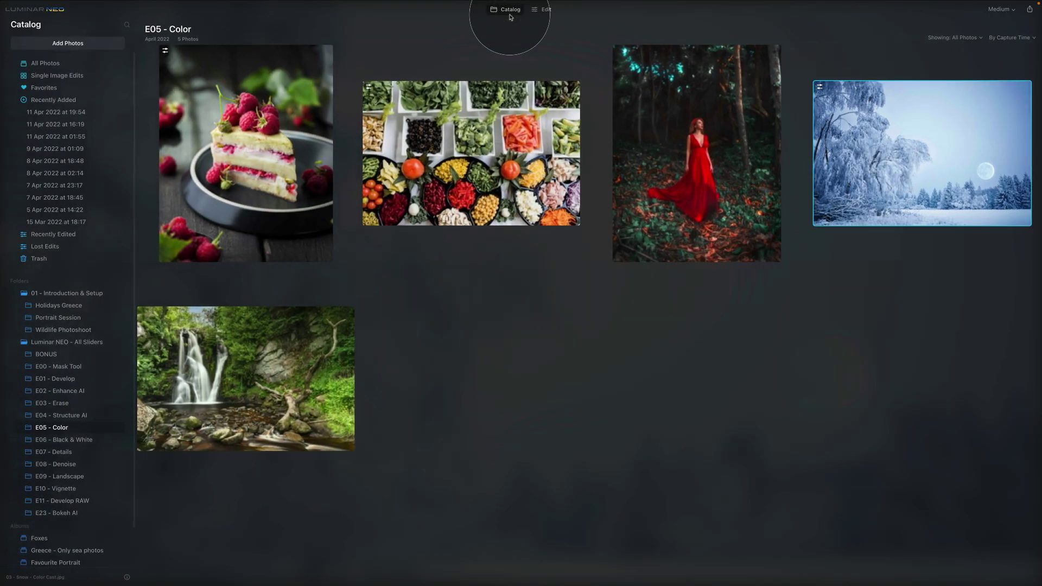
pyautogui.click(444, 196)
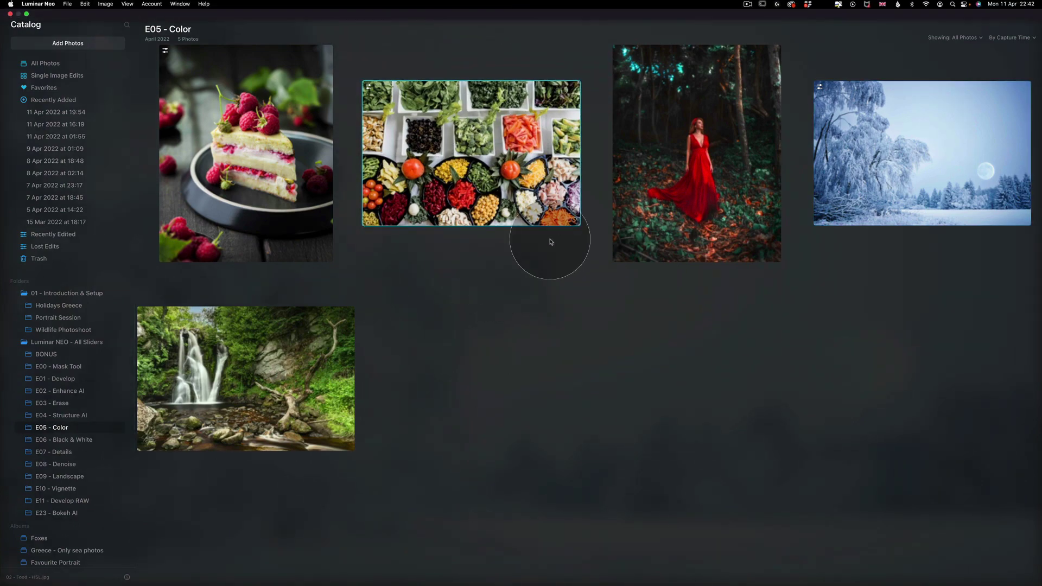
pyautogui.click(545, 10)
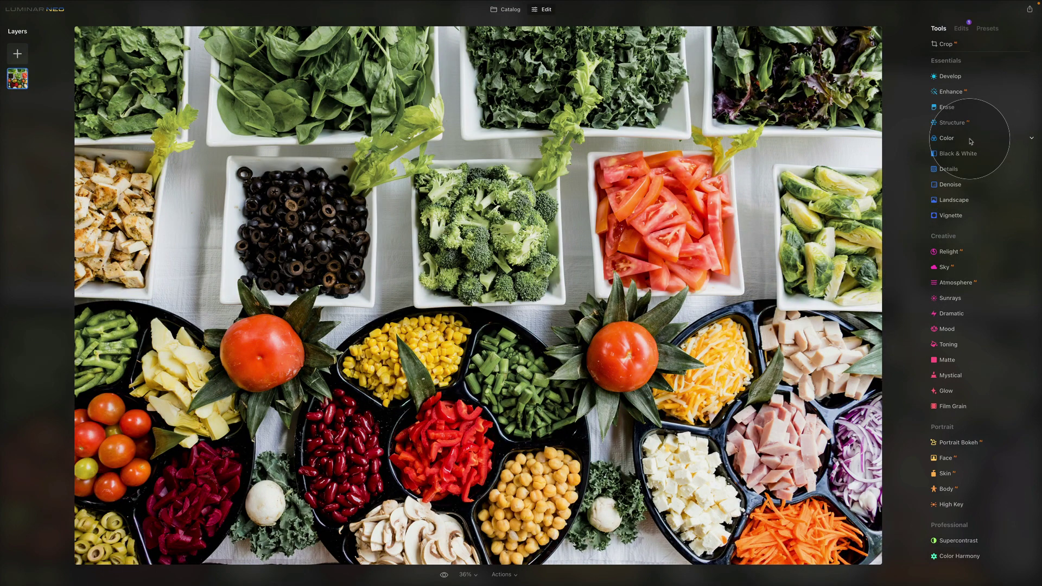
pyautogui.click(971, 139)
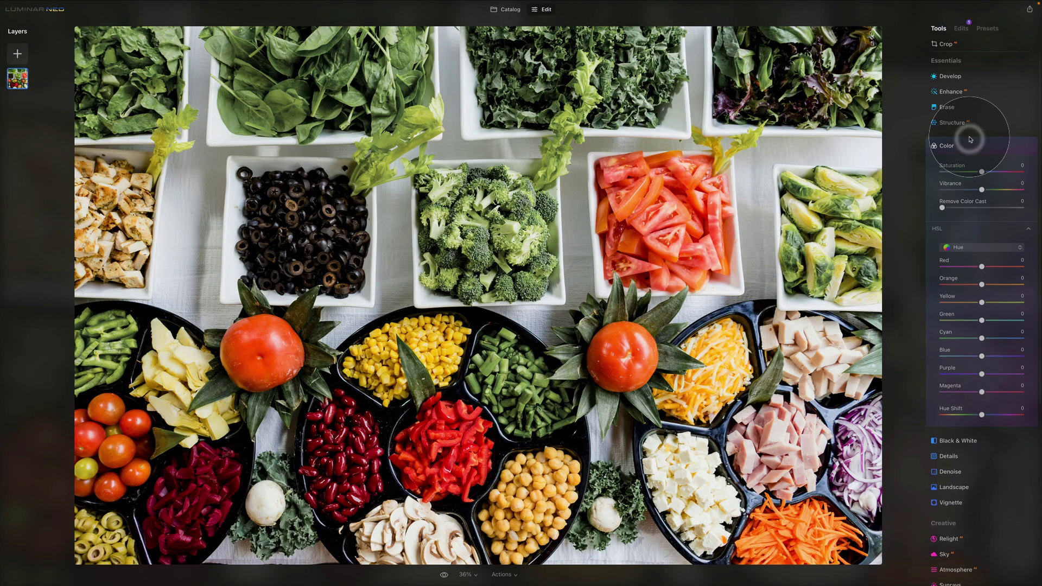
pyautogui.click(979, 228)
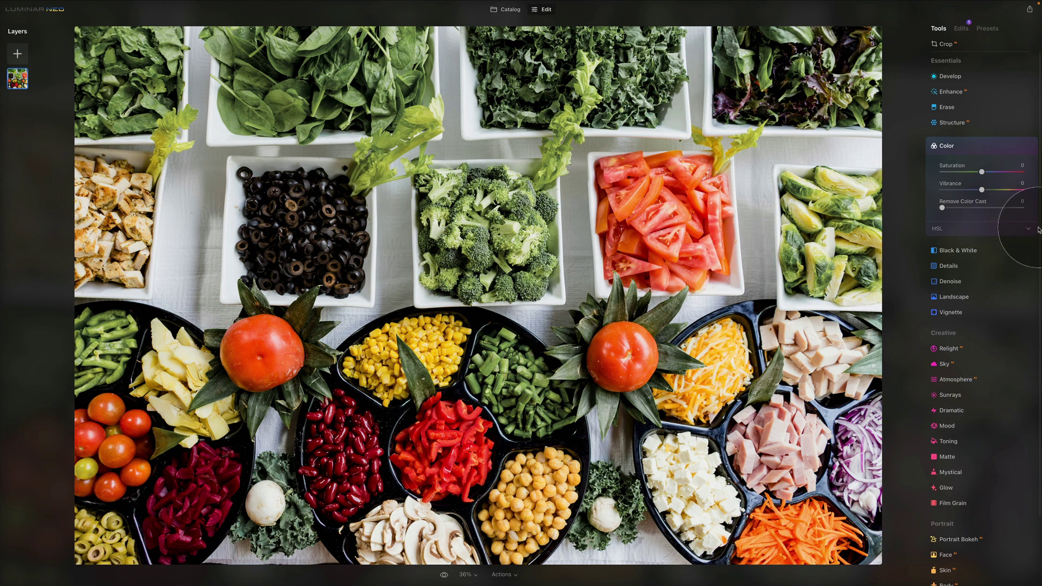
pyautogui.click(1021, 228)
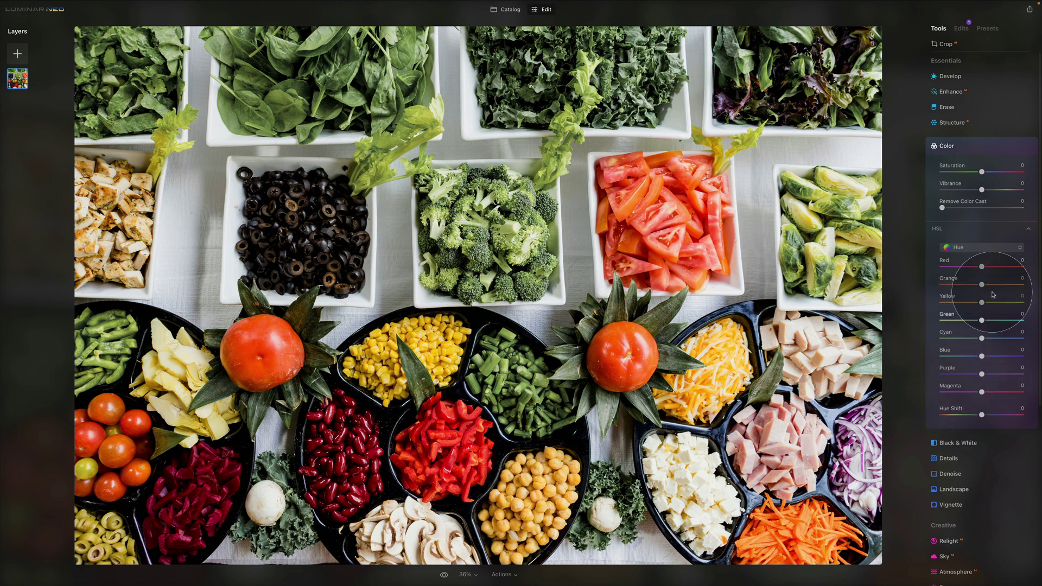
# Step: Open the HSL mode dropdown, keeping it on Hue
pyautogui.click(1014, 247)
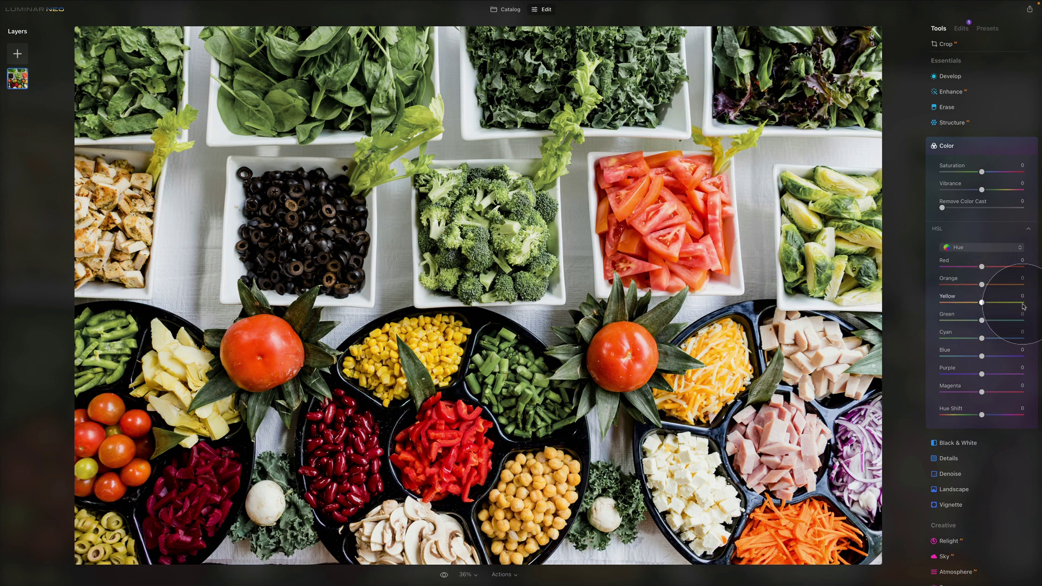
# Step: Push the Yellow hue to +100 three times to turn the corn green, resetting it to 0 each time
pyautogui.moveTo(981, 303); pyautogui.dragTo(1022, 302)
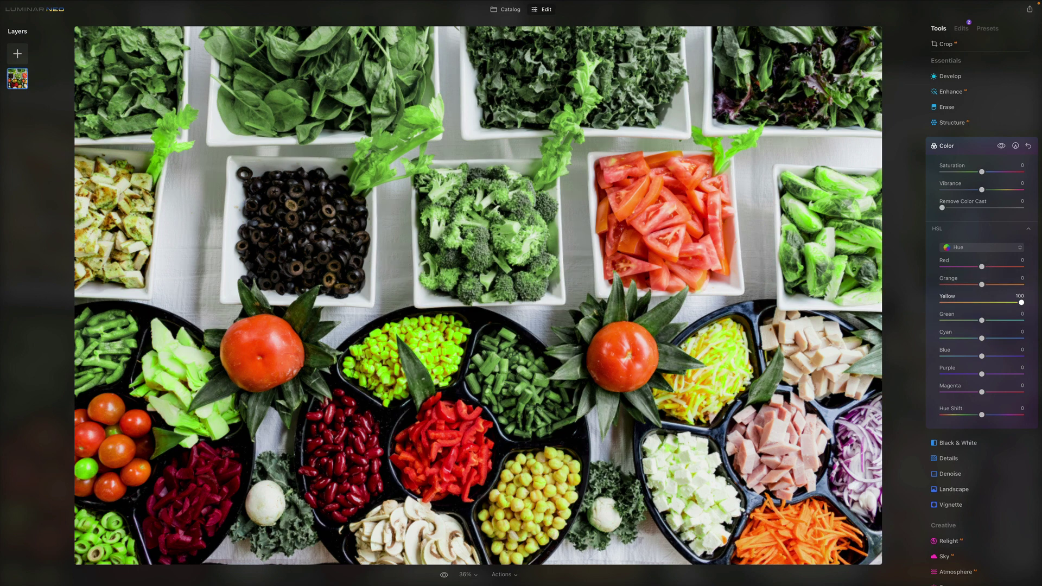
pyautogui.doubleClick(943, 298)
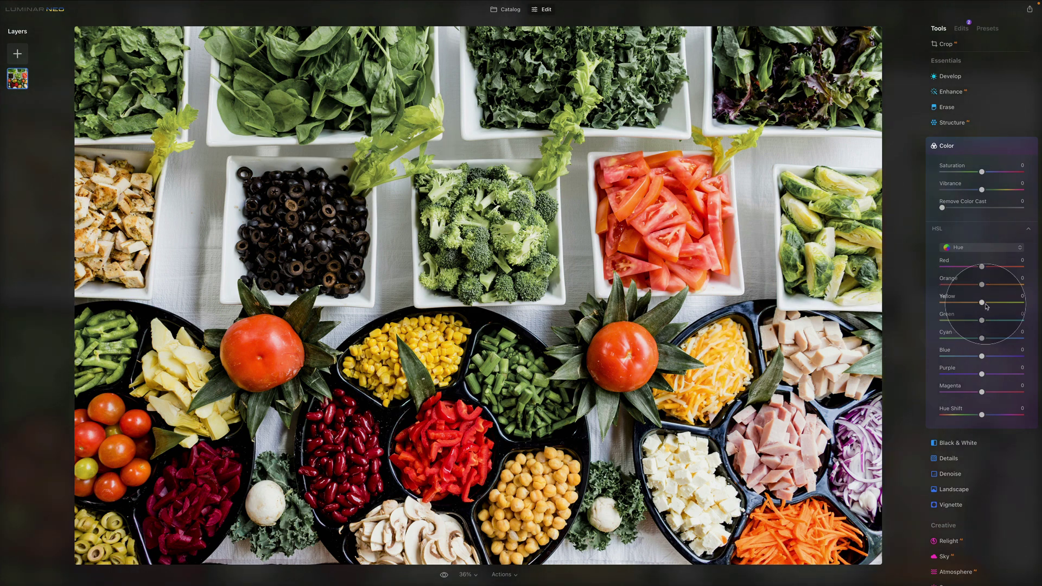
pyautogui.moveTo(981, 302); pyautogui.dragTo(1021, 302)
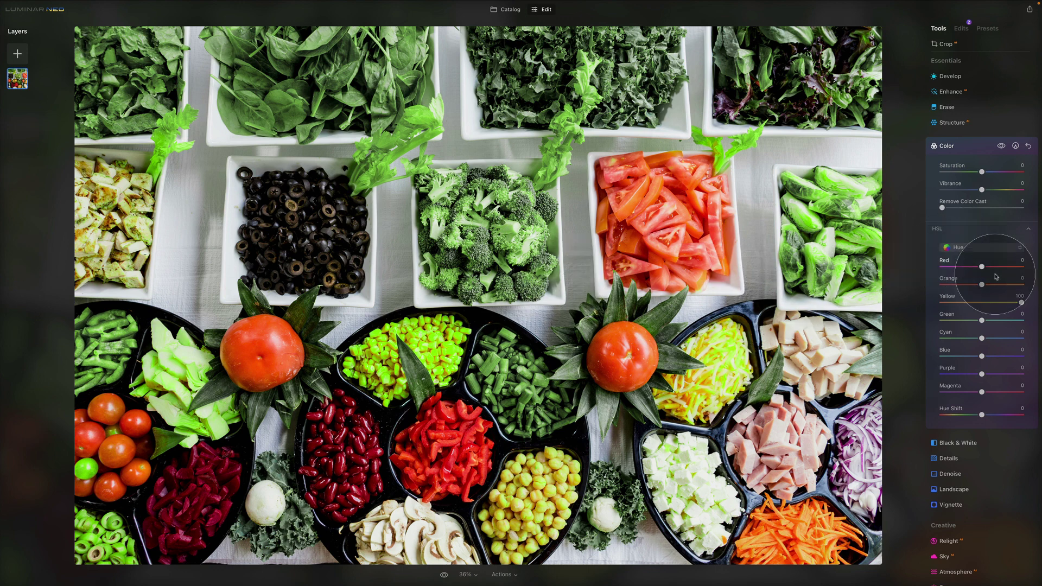
pyautogui.doubleClick(955, 300)
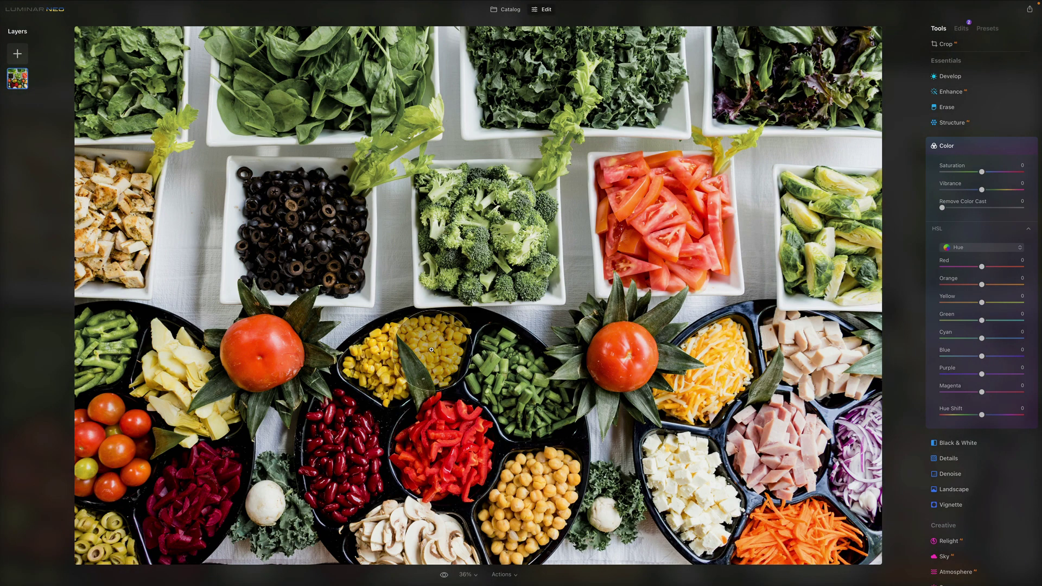
pyautogui.moveTo(984, 302); pyautogui.dragTo(1023, 302)
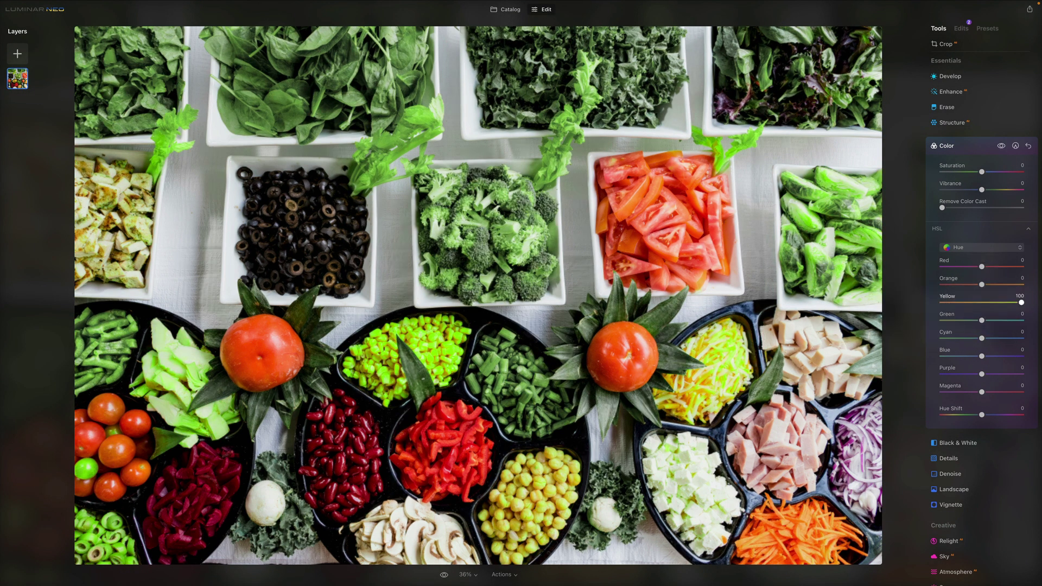
pyautogui.doubleClick(946, 298)
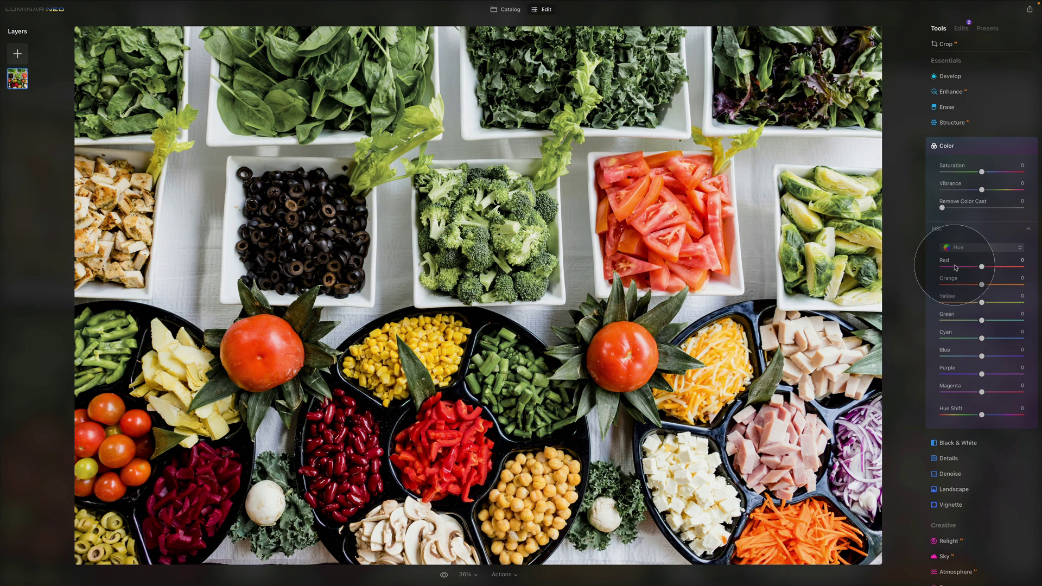
# Step: Test Yellow hue at -100 and Orange hue at maximum, resetting both to 0
pyautogui.moveTo(982, 303); pyautogui.dragTo(891, 302)
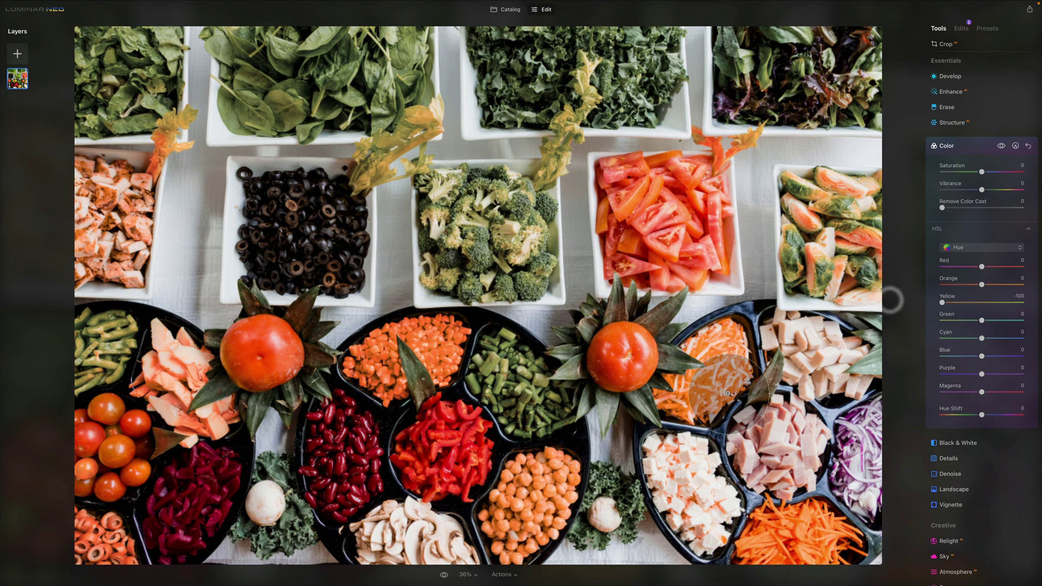
pyautogui.doubleClick(954, 297)
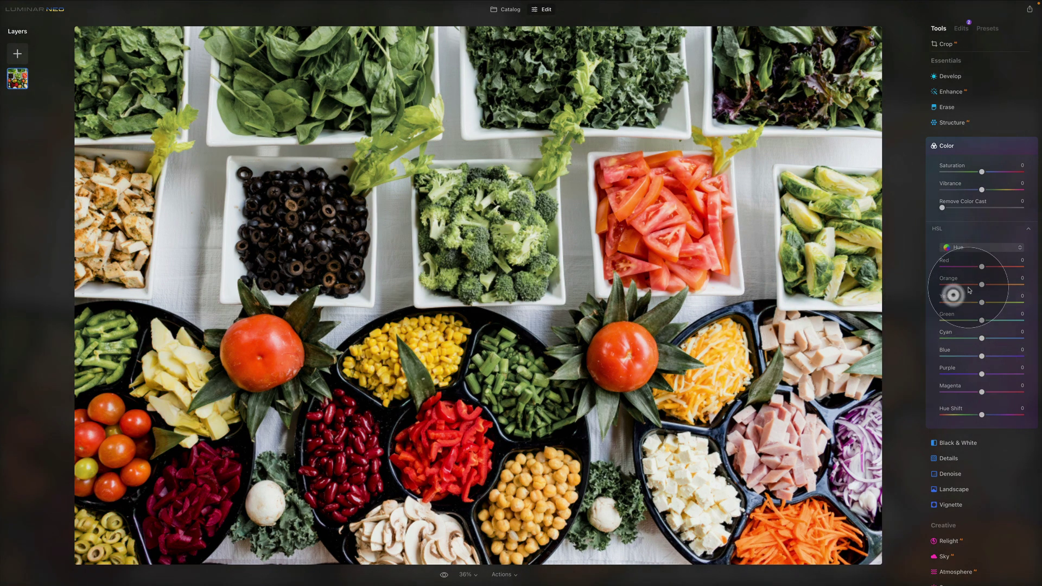
pyautogui.moveTo(982, 285); pyautogui.dragTo(1003, 284)
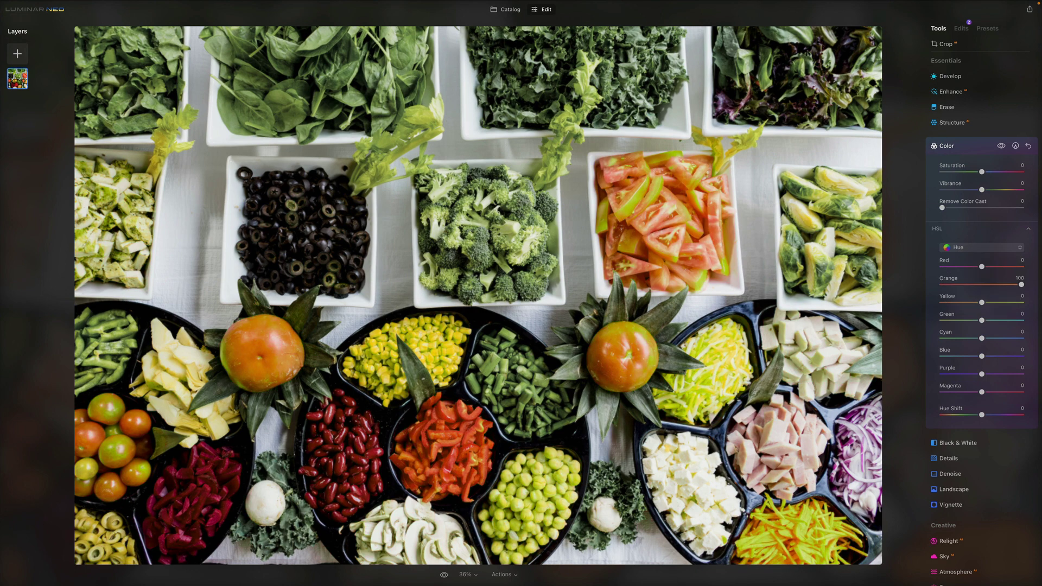
pyautogui.doubleClick(949, 279)
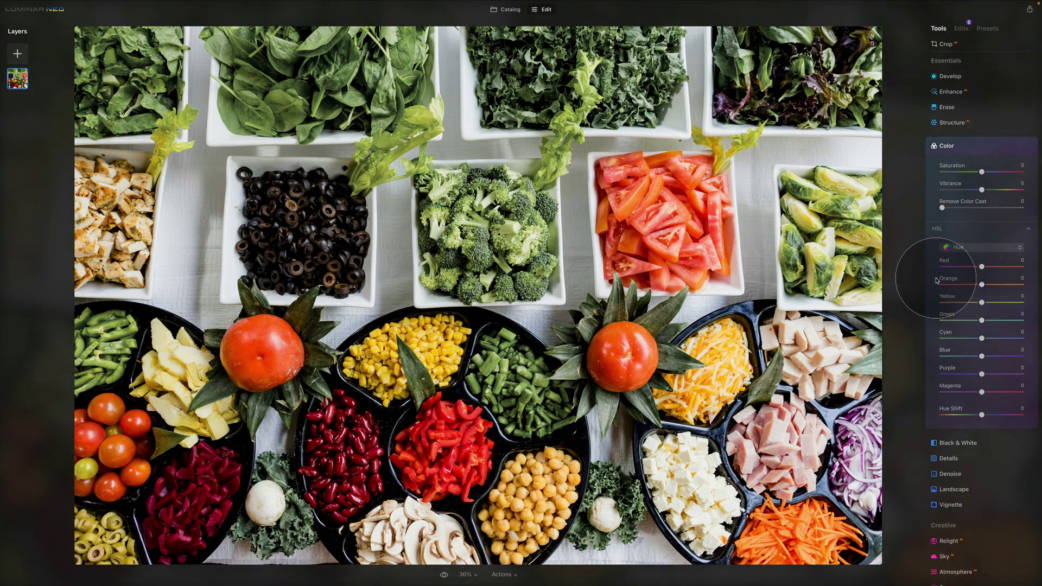
# Step: Switch HSL to Saturation, drop Yellow and Orange to -100, then reset both to 0
pyautogui.click(988, 250)
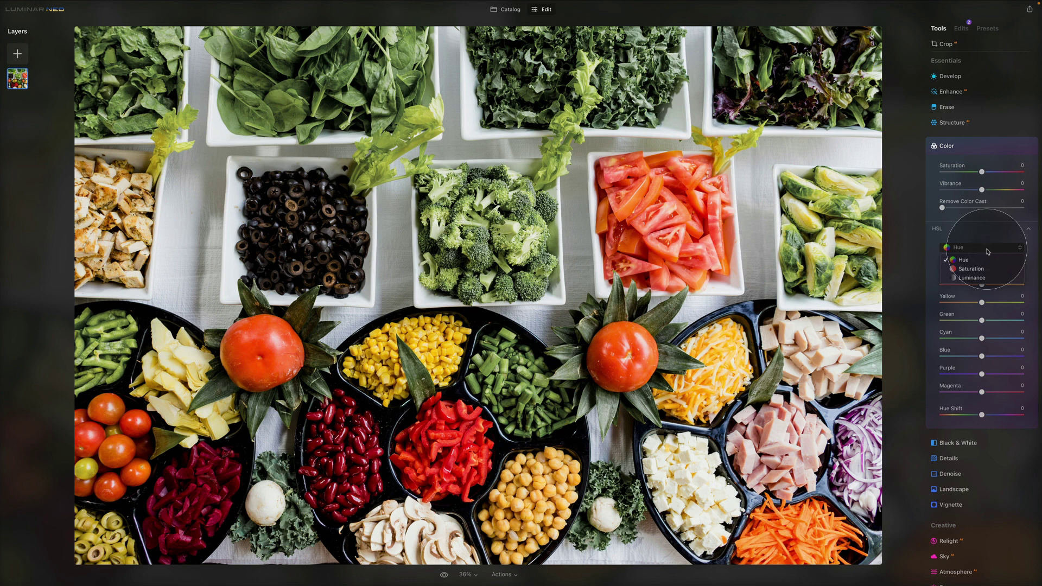
pyautogui.click(990, 270)
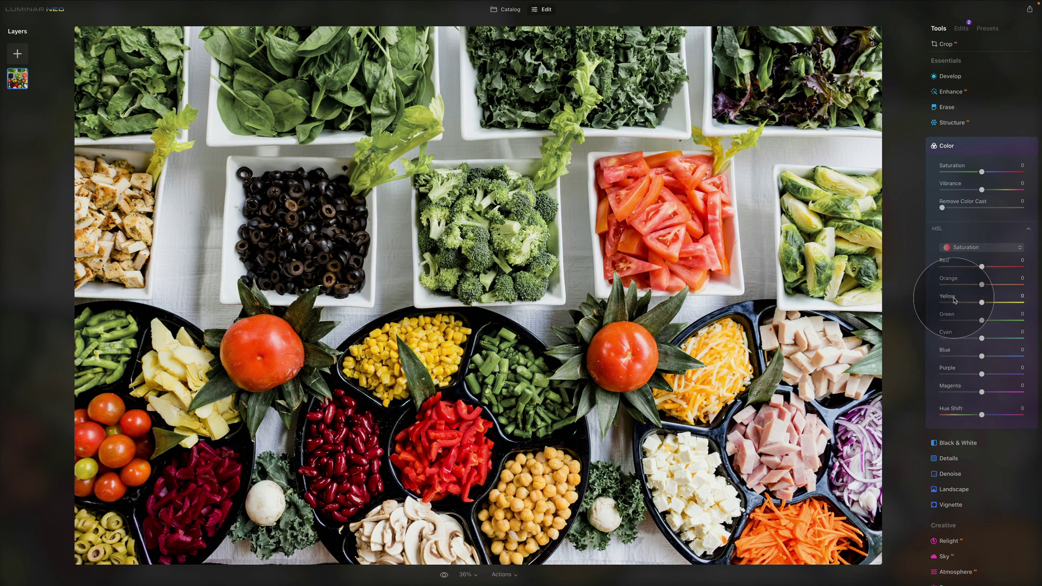
pyautogui.moveTo(982, 303); pyautogui.dragTo(874, 304)
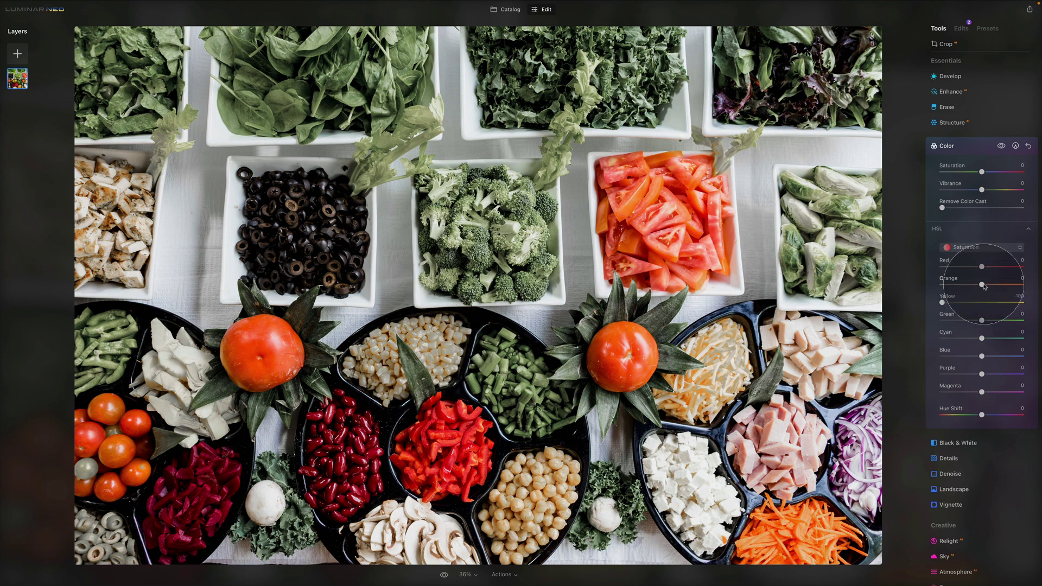
pyautogui.moveTo(982, 284); pyautogui.dragTo(891, 281)
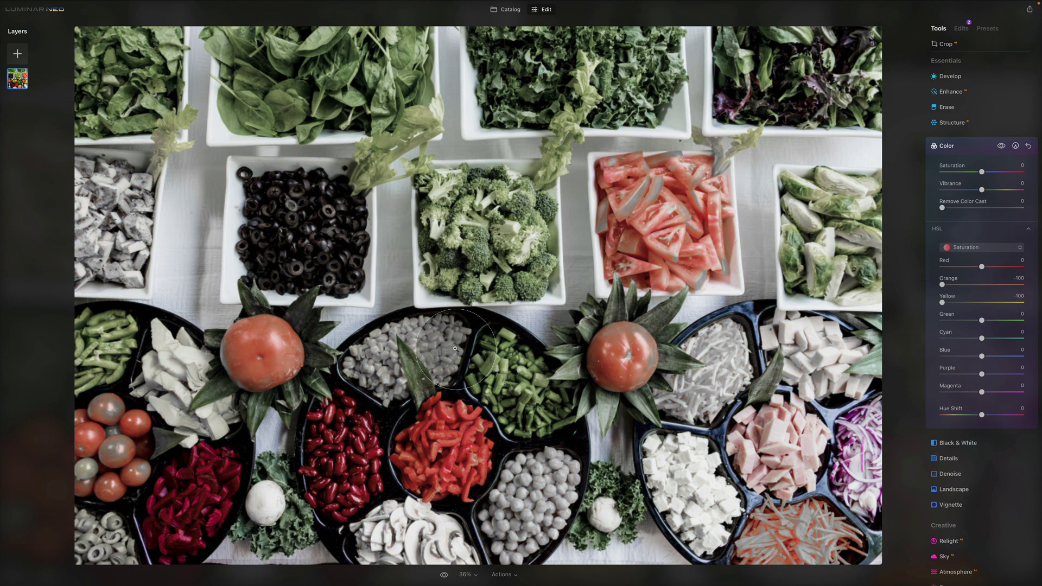
pyautogui.doubleClick(953, 280)
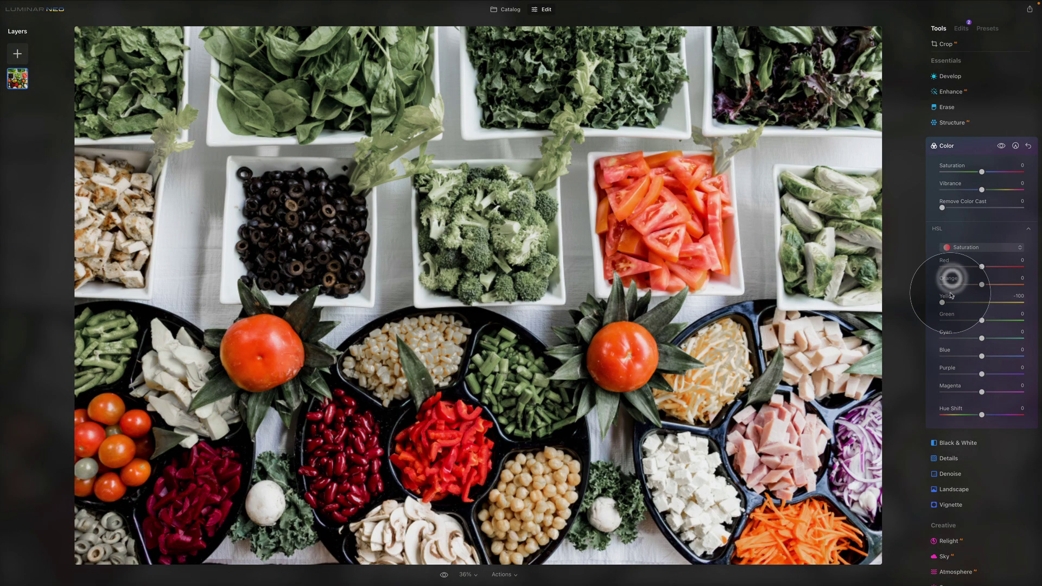
pyautogui.doubleClick(947, 298)
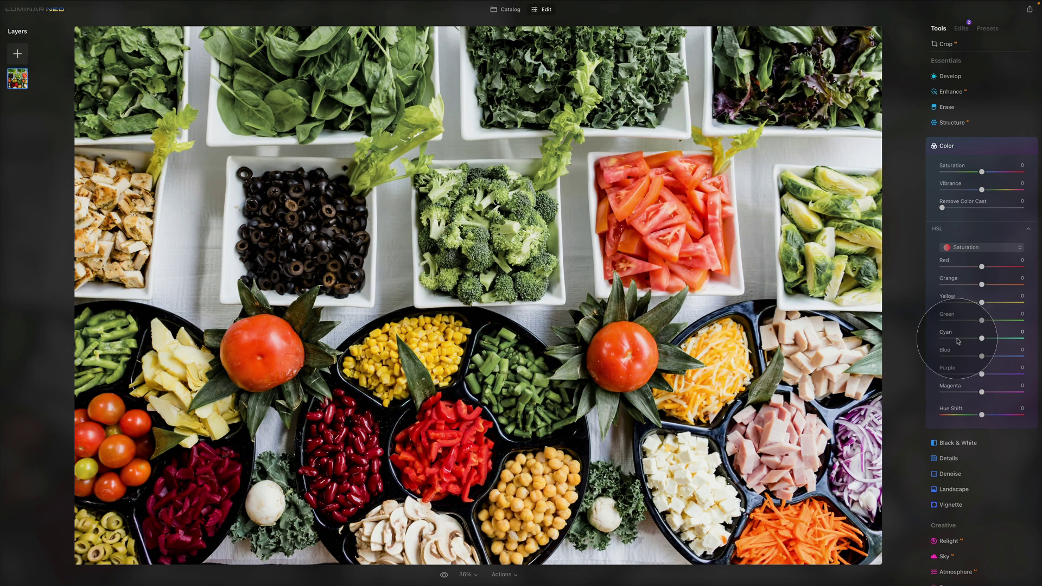
# Step: Switch HSL to Luminance, brighten the yellows briefly, then reset Yellow to 0
pyautogui.click(998, 248)
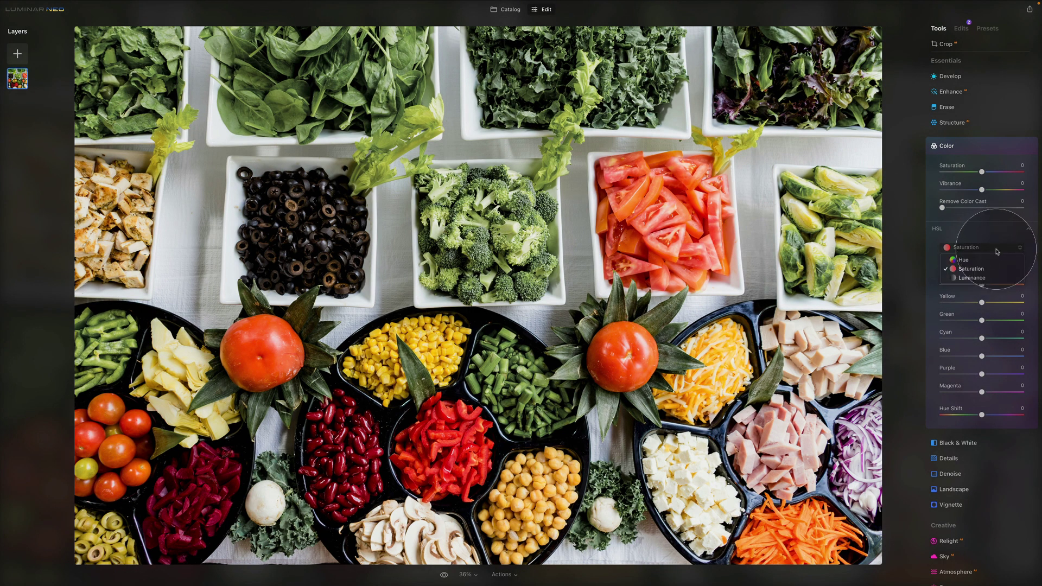
pyautogui.click(975, 277)
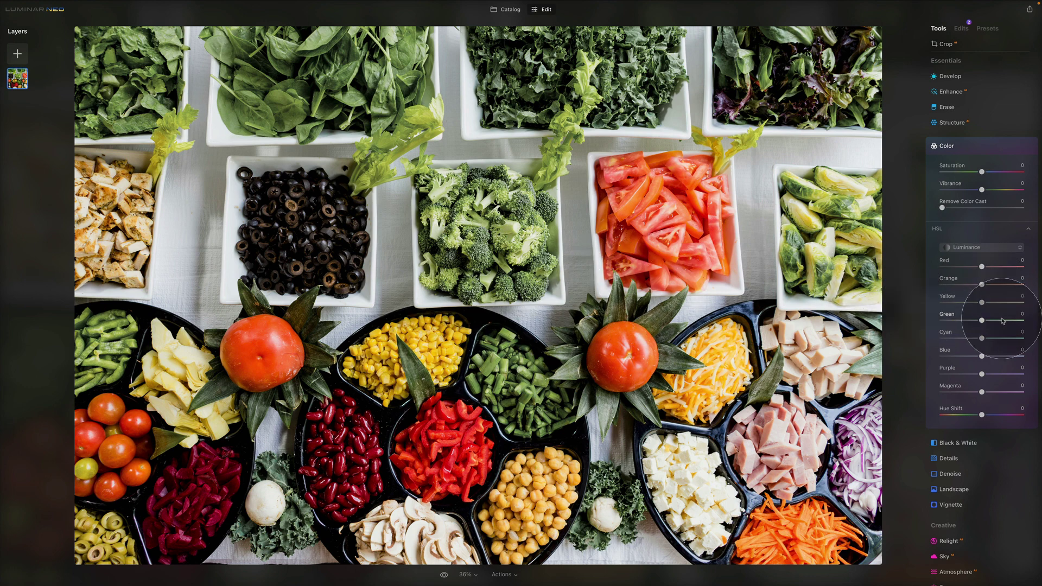
pyautogui.moveTo(982, 302); pyautogui.dragTo(1021, 304)
pyautogui.doubleClick(948, 297)
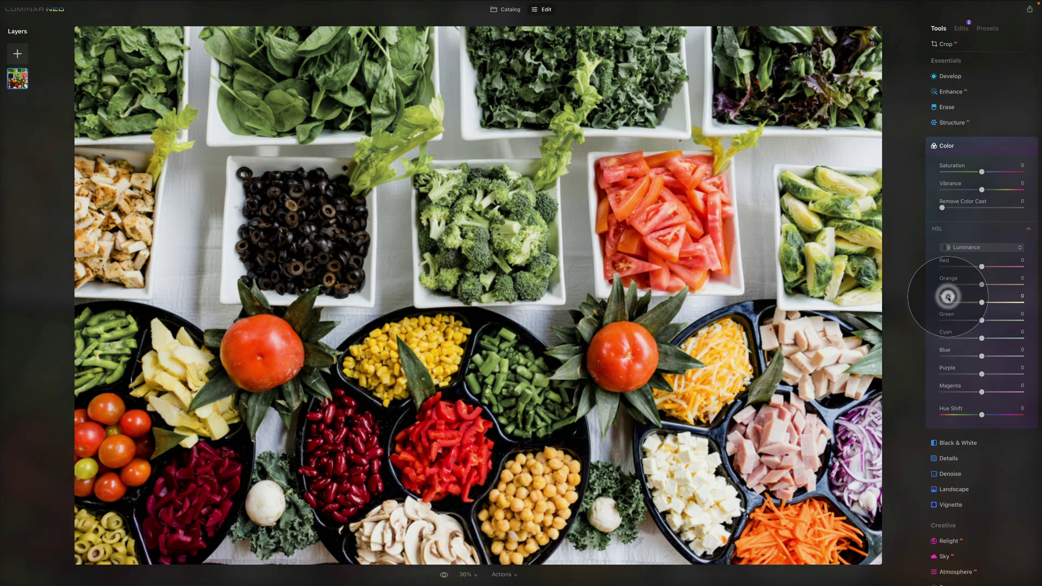
# Step: Choose Saturation again from the HSL mode dropdown
pyautogui.click(970, 250)
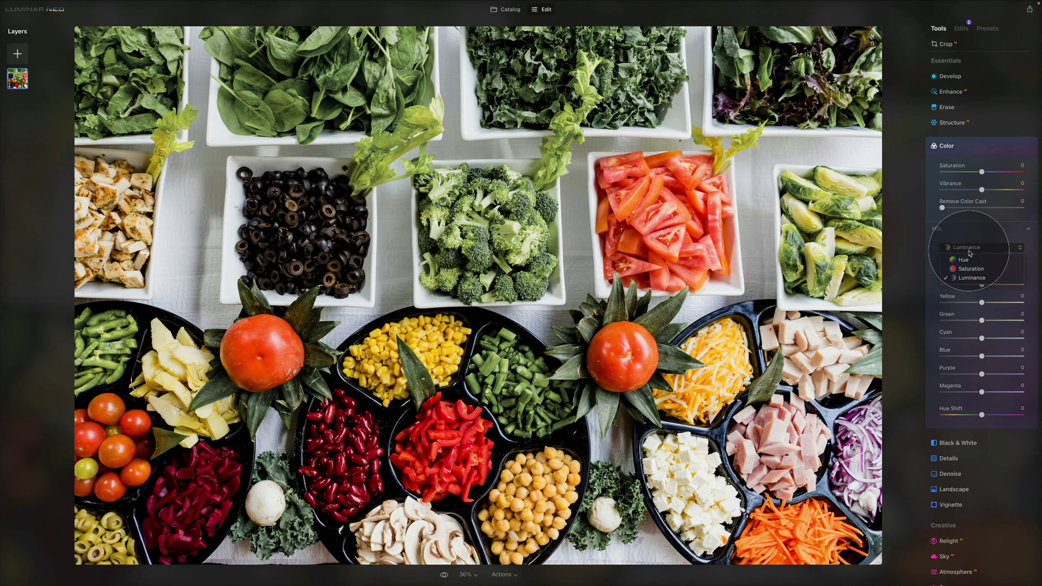
pyautogui.click(971, 245)
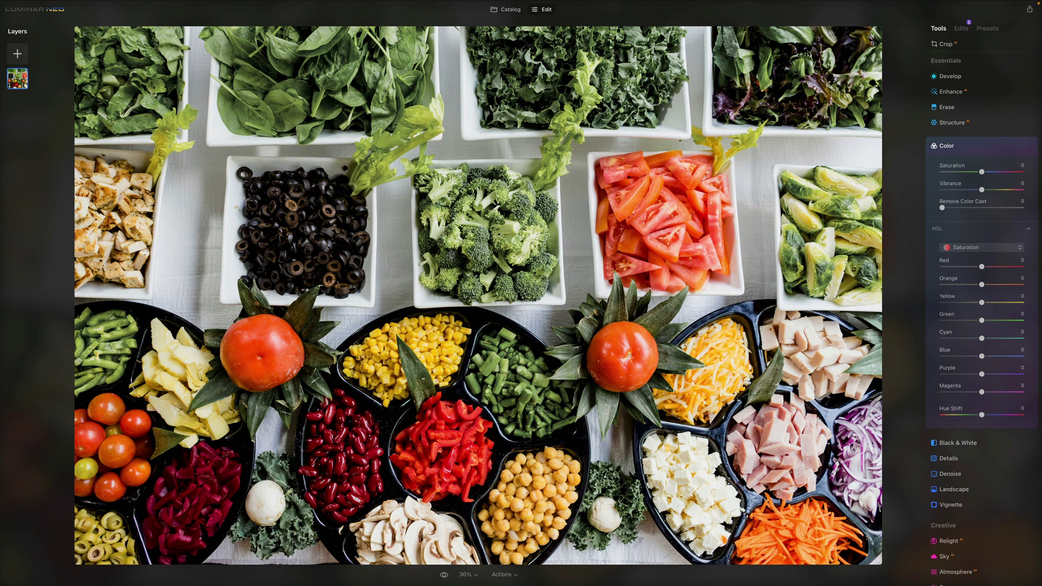
# Step: Select the red-dress forest photo in the Catalog, open it in Edit, and expand Color
pyautogui.click(510, 10)
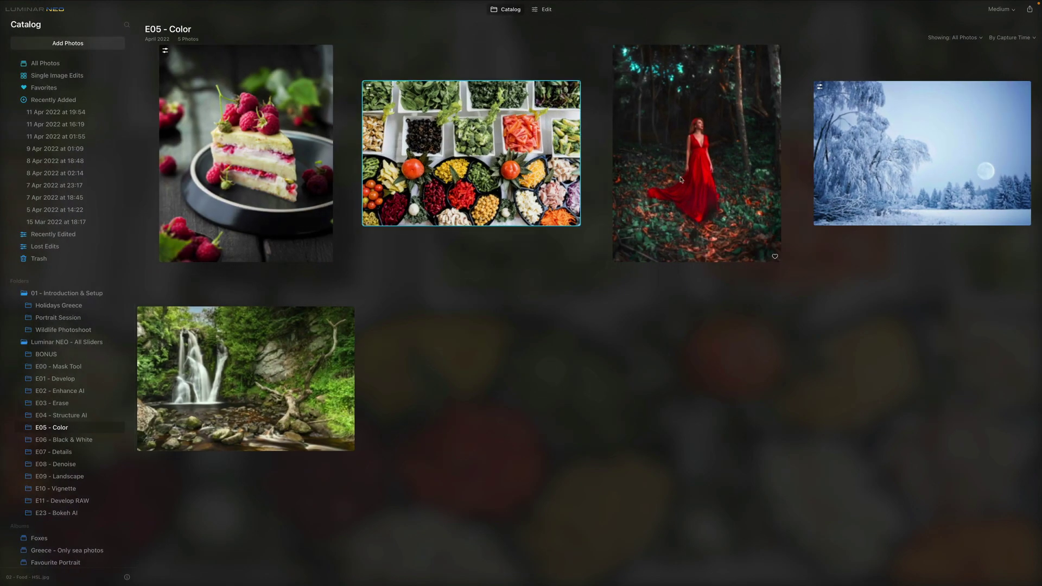
pyautogui.click(678, 190)
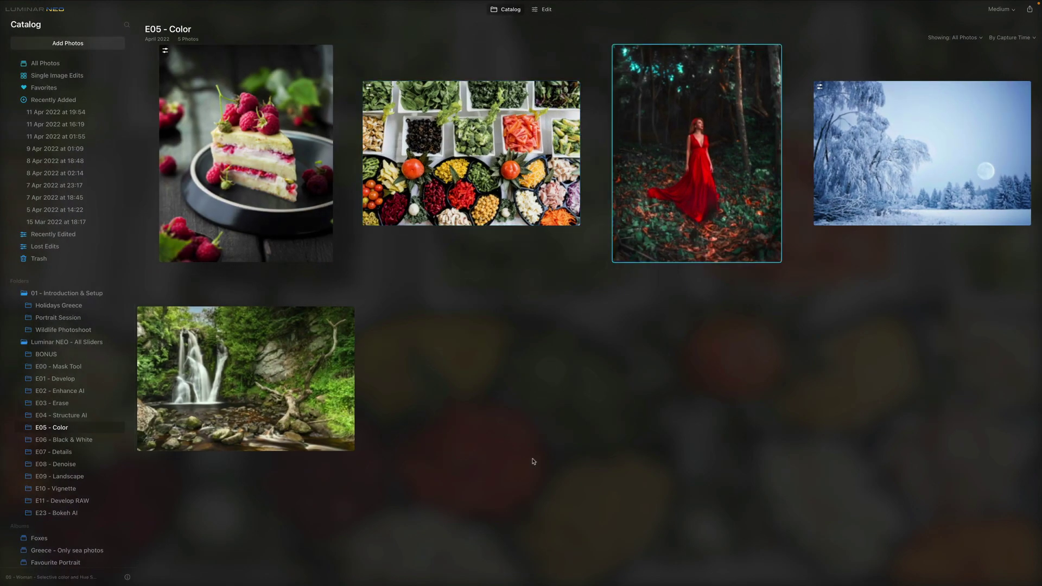
pyautogui.click(545, 10)
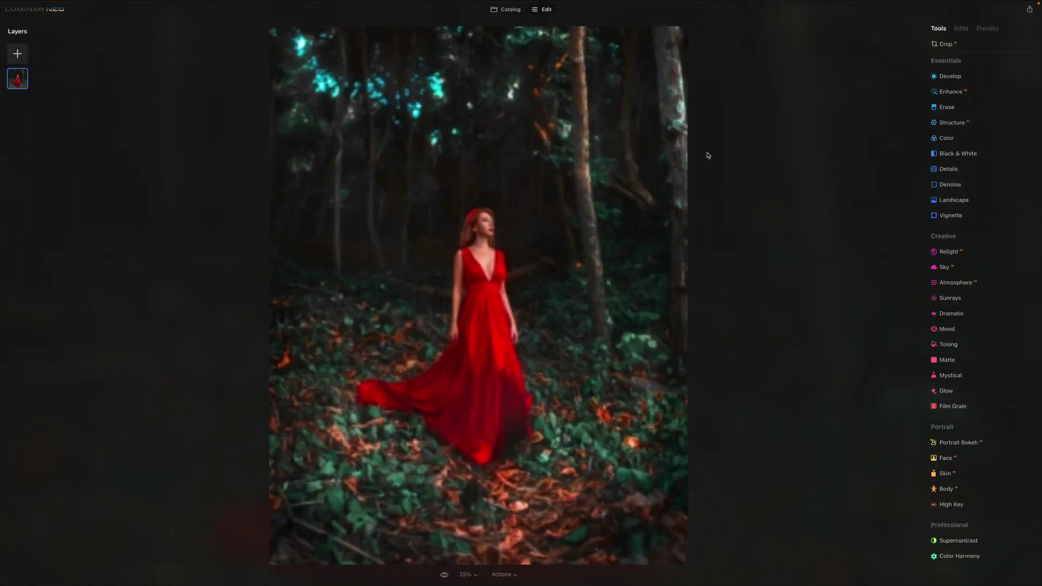
pyautogui.click(964, 142)
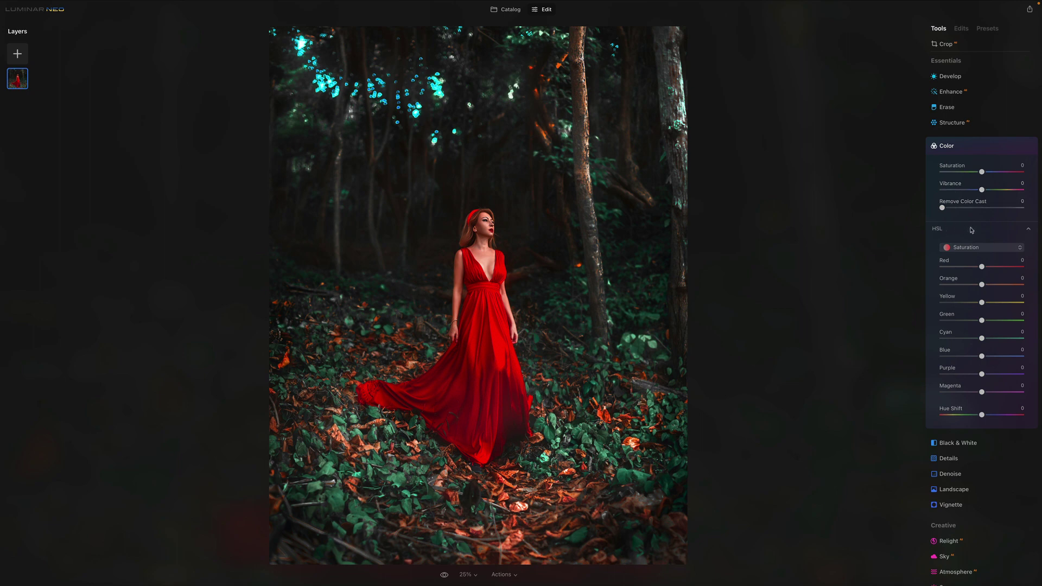
# Step: Re-expand the HSL section and keep it in Saturation mode
pyautogui.click(1028, 229)
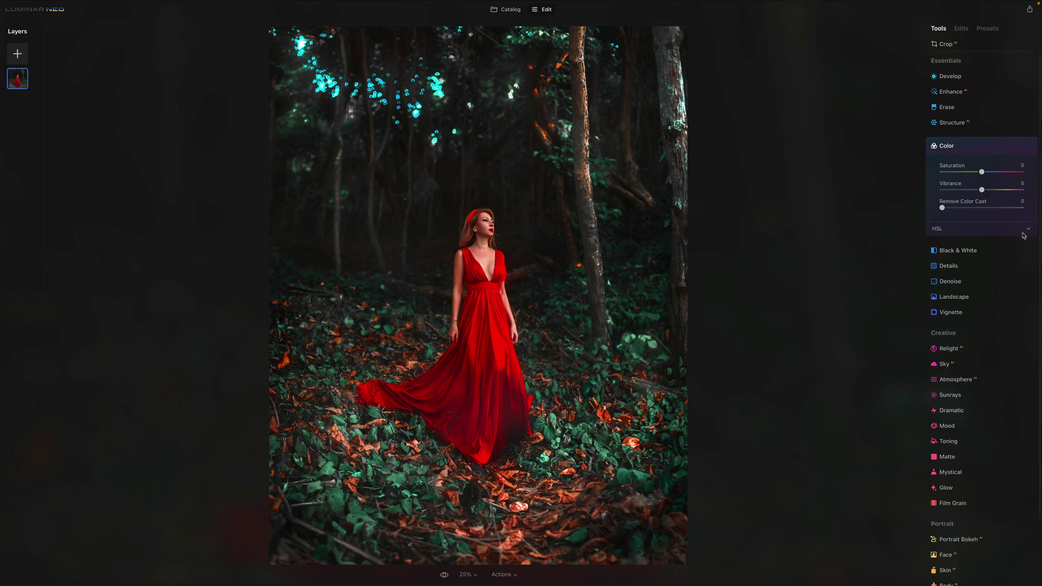
pyautogui.click(1030, 232)
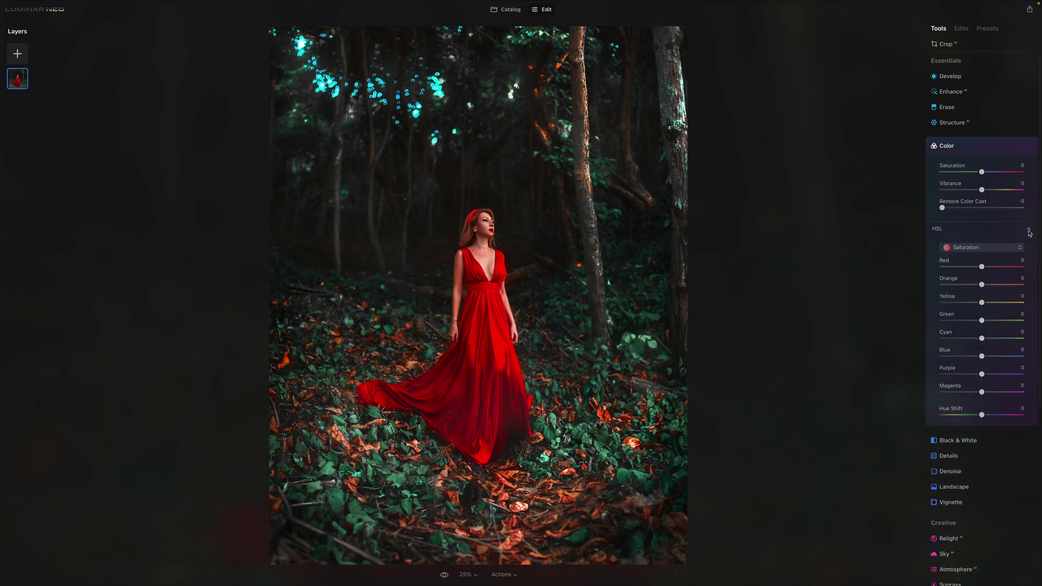
pyautogui.click(983, 248)
pyautogui.click(983, 269)
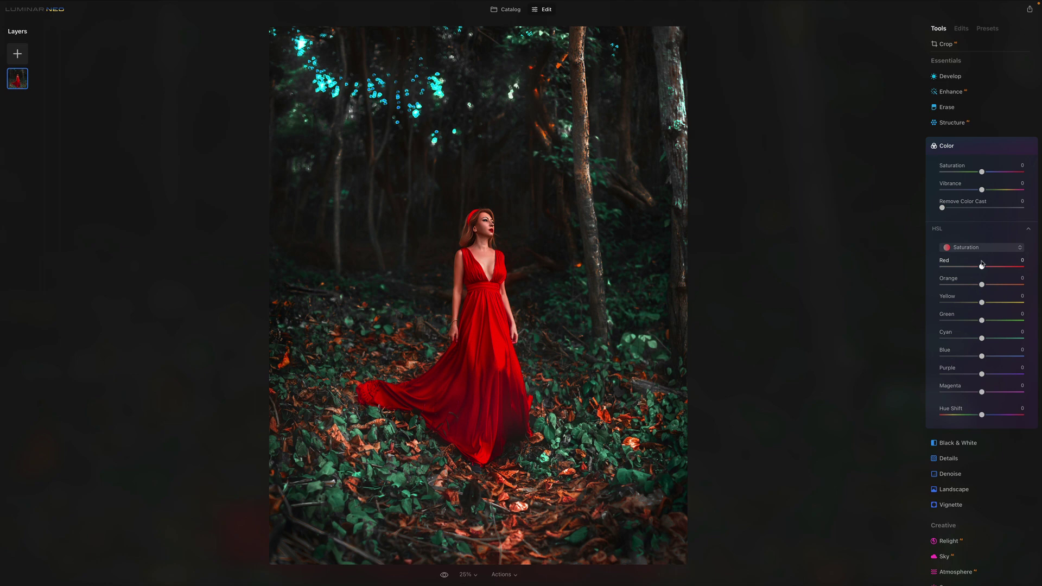
# Step: Drag Red, Orange, Blue and Cyan saturation to -100, turning the dress grey
pyautogui.moveTo(982, 266); pyautogui.dragTo(775, 270)
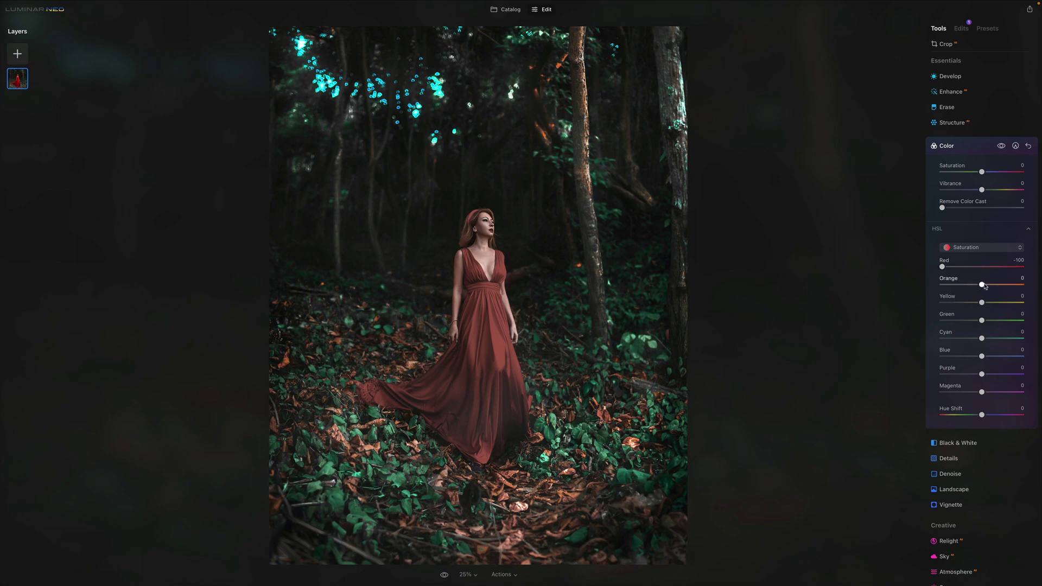
pyautogui.moveTo(982, 285); pyautogui.dragTo(689, 271)
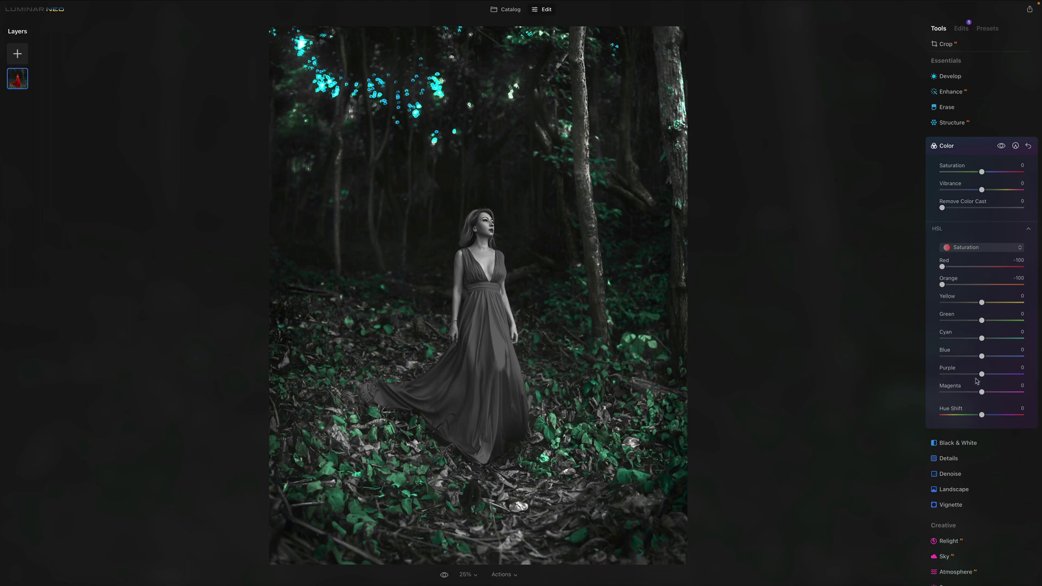
pyautogui.moveTo(982, 355); pyautogui.dragTo(817, 354)
pyautogui.moveTo(981, 339); pyautogui.dragTo(867, 341)
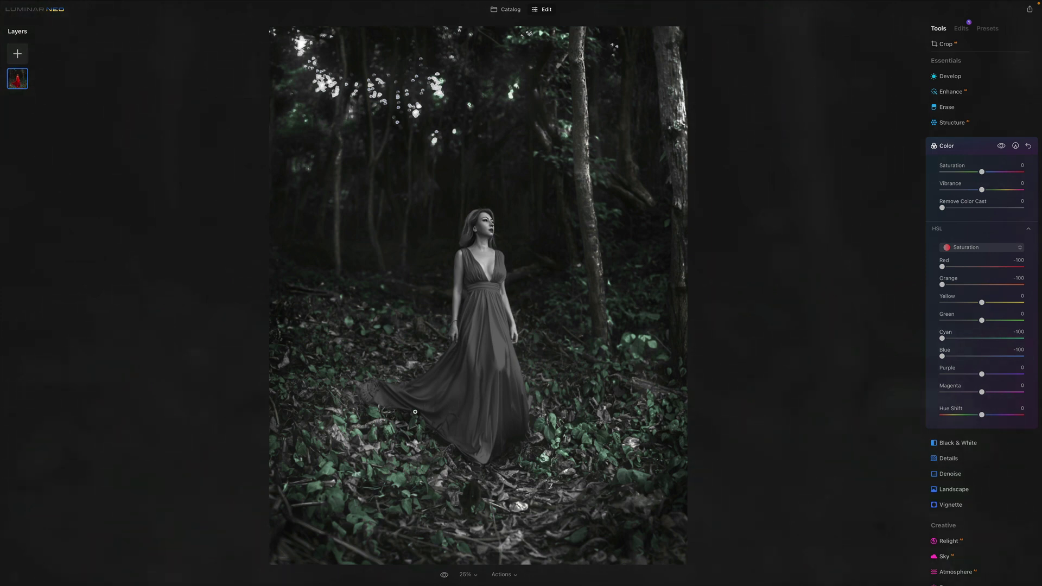
# Step: Switch the HSL sliders to Luminance and brighten the green tones
pyautogui.click(959, 249)
pyautogui.click(975, 278)
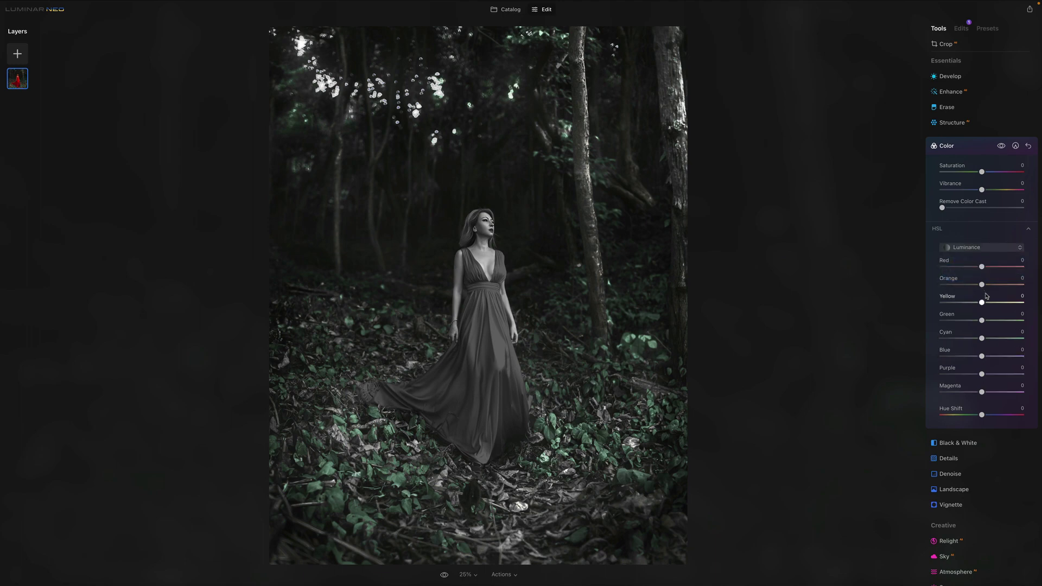
pyautogui.moveTo(982, 320); pyautogui.dragTo(1016, 322)
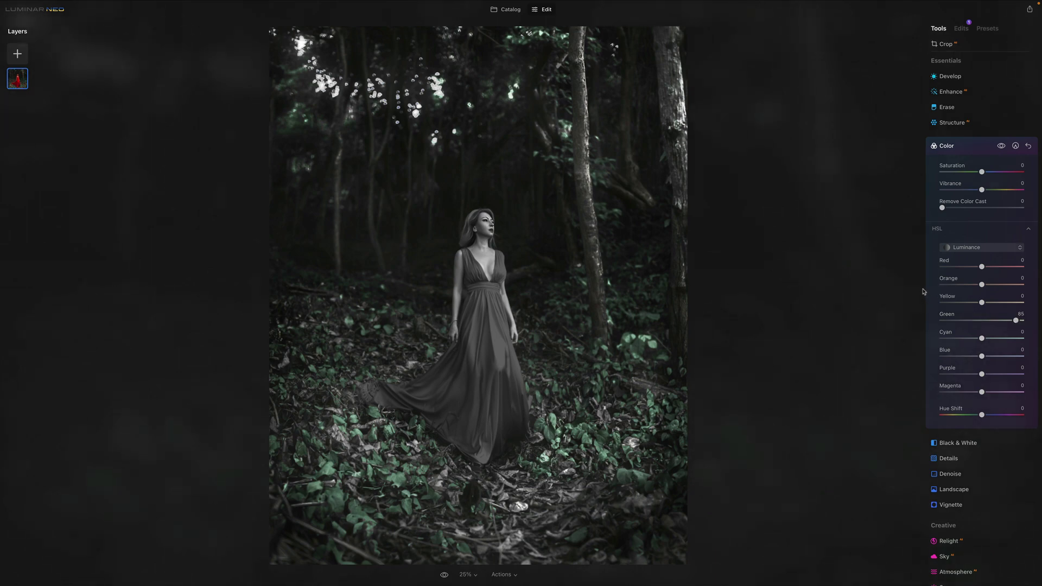
# Step: Switch HSL to Hue, test shifting the green hue, then reset Green to 0
pyautogui.click(980, 247)
pyautogui.click(986, 261)
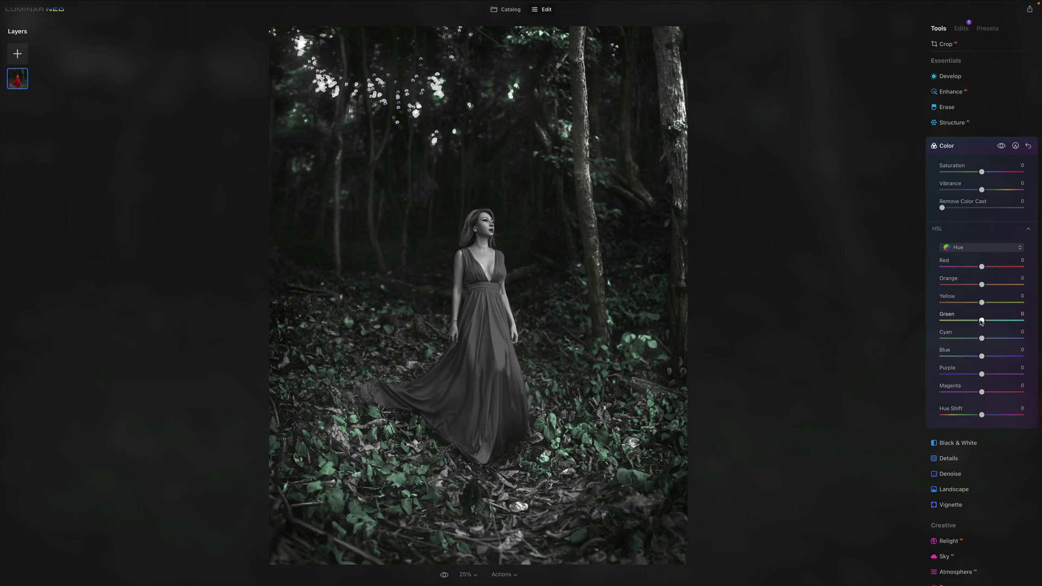
pyautogui.moveTo(981, 321); pyautogui.dragTo(1026, 326)
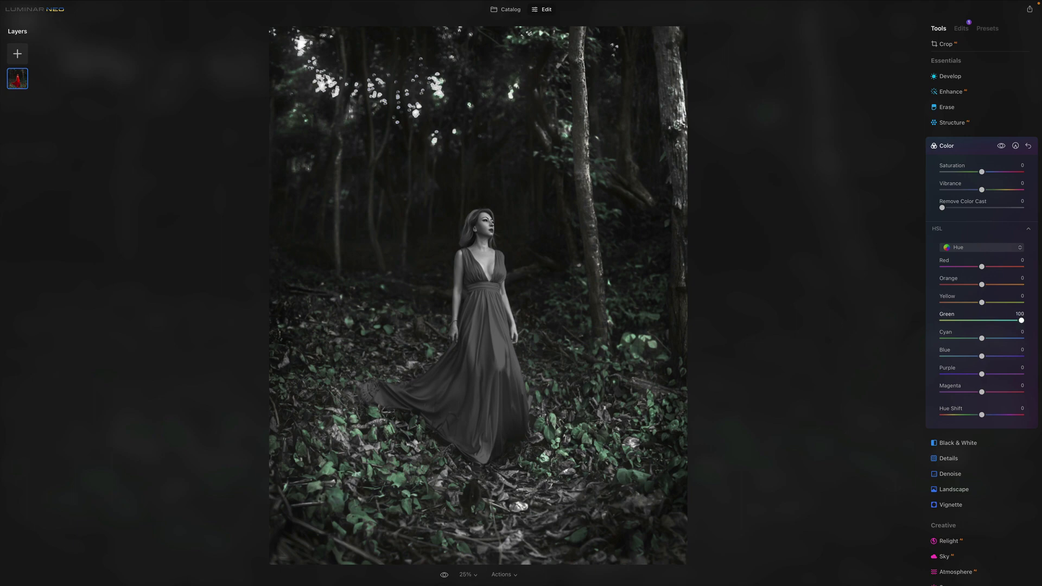
pyautogui.doubleClick(944, 316)
pyautogui.moveTo(983, 415); pyautogui.dragTo(989, 416)
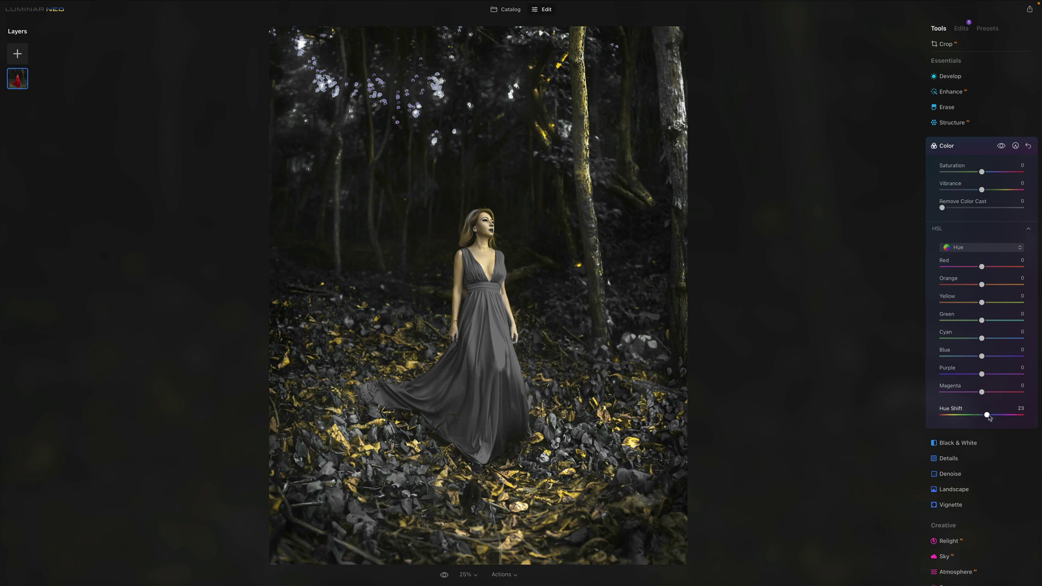
pyautogui.moveTo(989, 416); pyautogui.dragTo(1034, 420)
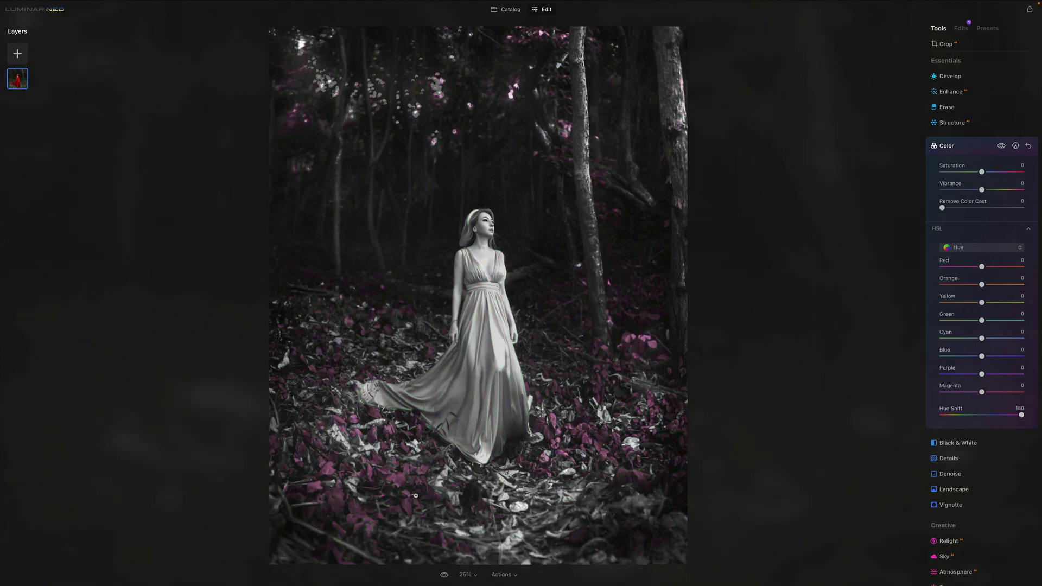
pyautogui.moveTo(1023, 416); pyautogui.dragTo(970, 421)
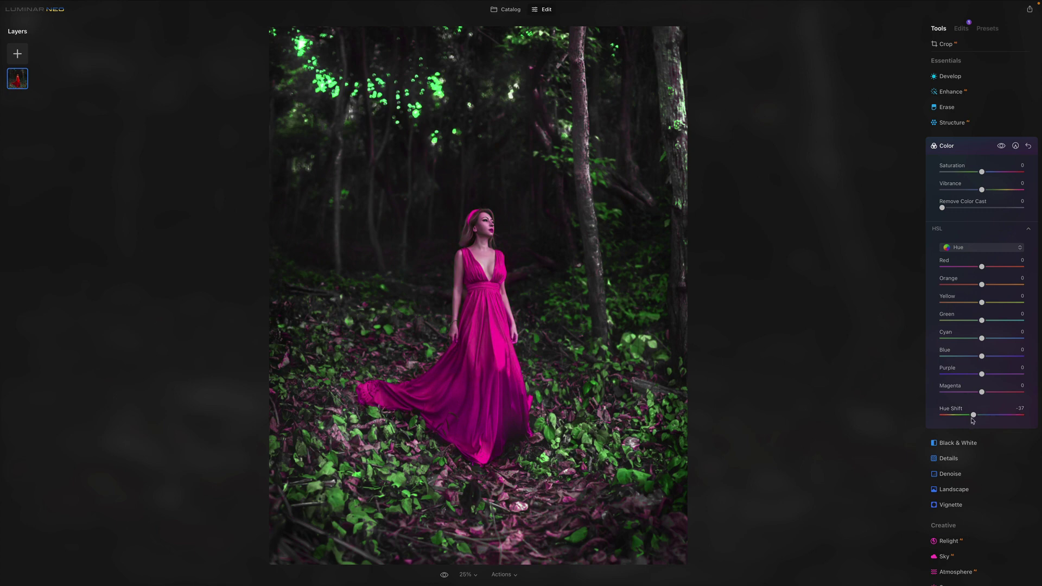
pyautogui.moveTo(973, 416); pyautogui.dragTo(935, 420)
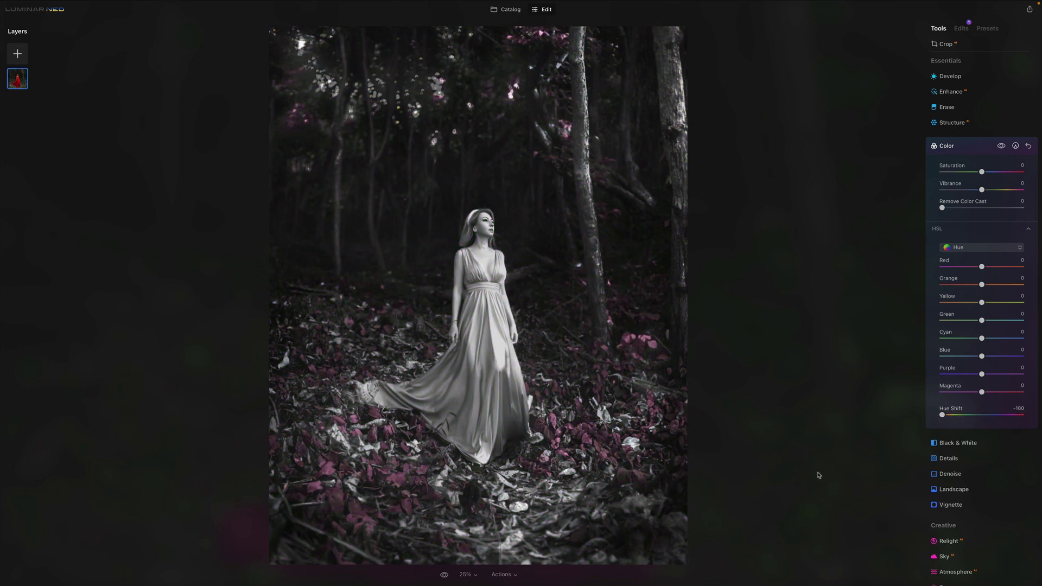
pyautogui.doubleClick(947, 415)
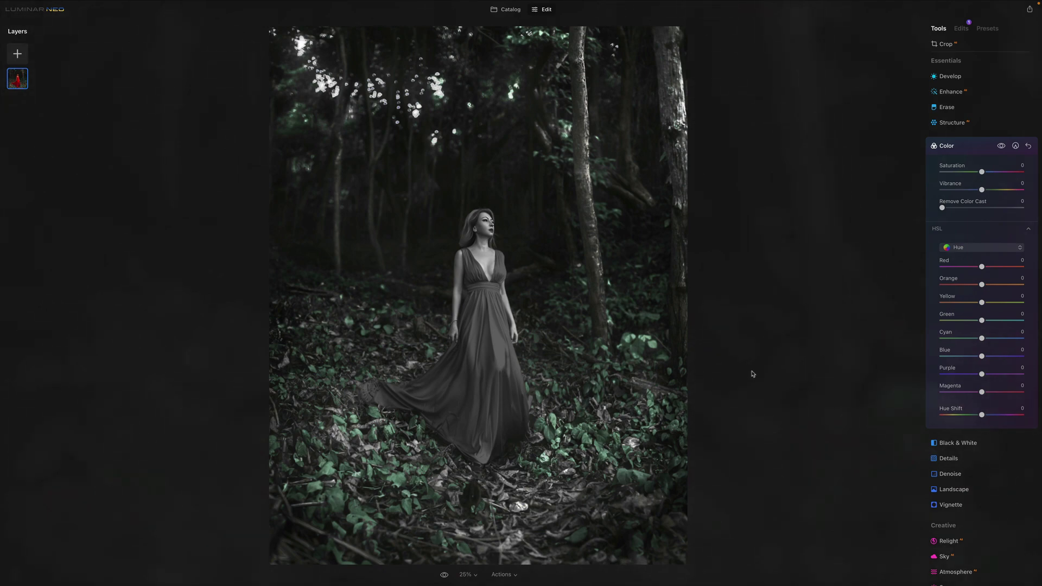
# Step: Switch HSL to Saturation and set Yellow, Green, Purple and Magenta to -100
pyautogui.click(975, 247)
pyautogui.click(971, 269)
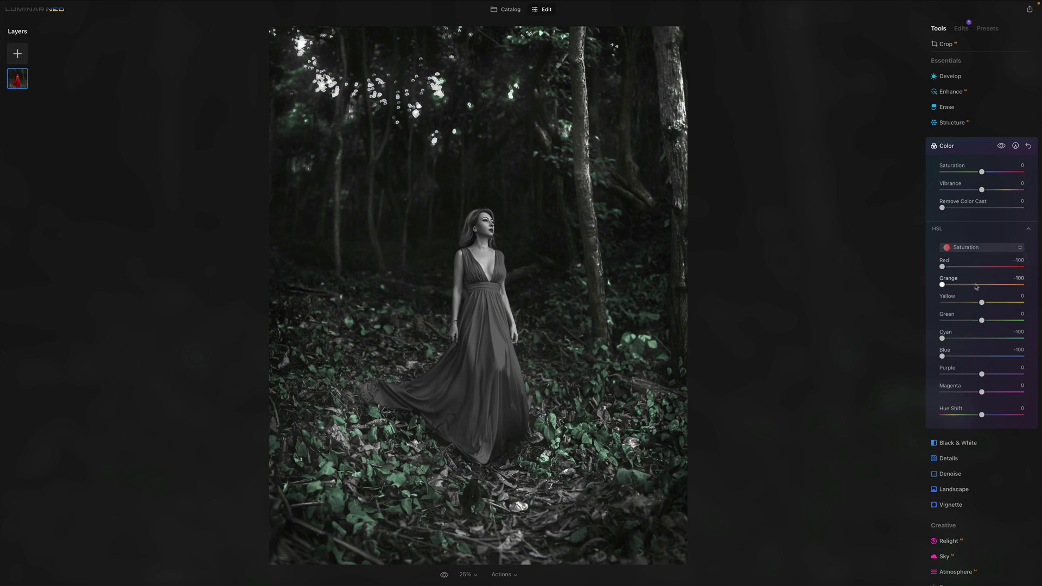
pyautogui.moveTo(981, 302); pyautogui.dragTo(847, 303)
pyautogui.moveTo(981, 321); pyautogui.dragTo(740, 313)
pyautogui.moveTo(981, 374); pyautogui.dragTo(942, 392)
pyautogui.moveTo(943, 266); pyautogui.dragTo(995, 278)
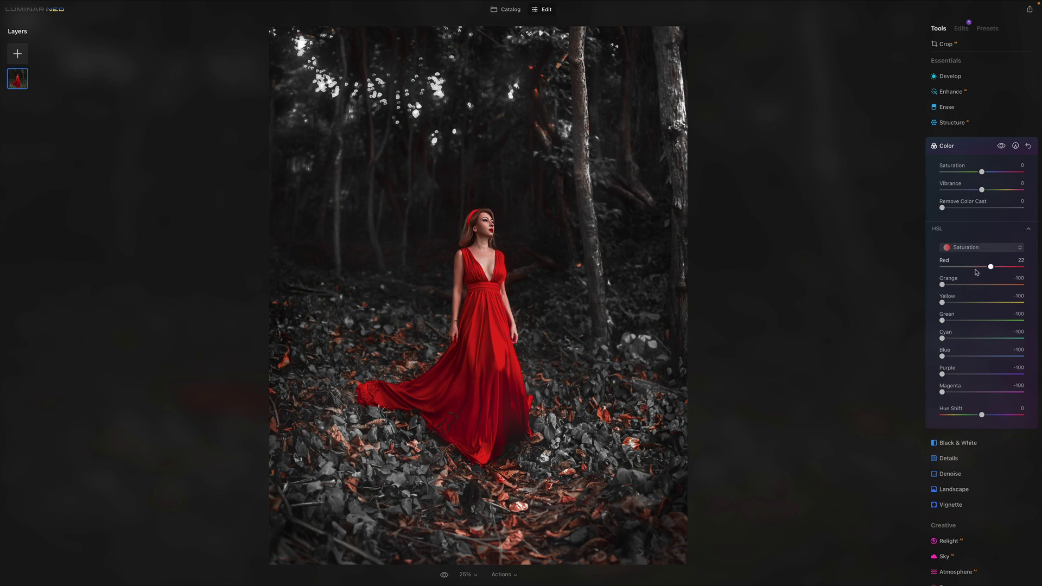
# Step: Reset Red saturation to 0 and set Orange to about -18, keeping Green and Yellow at -100
pyautogui.doubleClick(979, 268)
pyautogui.moveTo(943, 285); pyautogui.dragTo(981, 290)
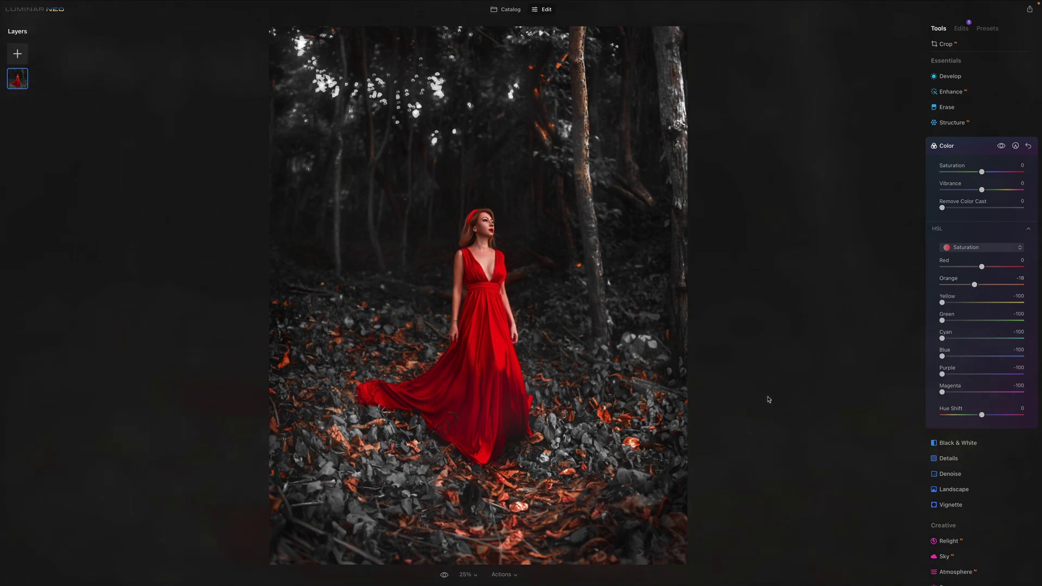
pyautogui.moveTo(943, 321); pyautogui.dragTo(995, 321)
pyautogui.doubleClick(996, 325)
pyautogui.click(1001, 305)
pyautogui.doubleClick(1001, 307)
# Step: Apply Convert to B&W to the whole photo and add a Paint Mask to the Black & White effect
pyautogui.click(957, 443)
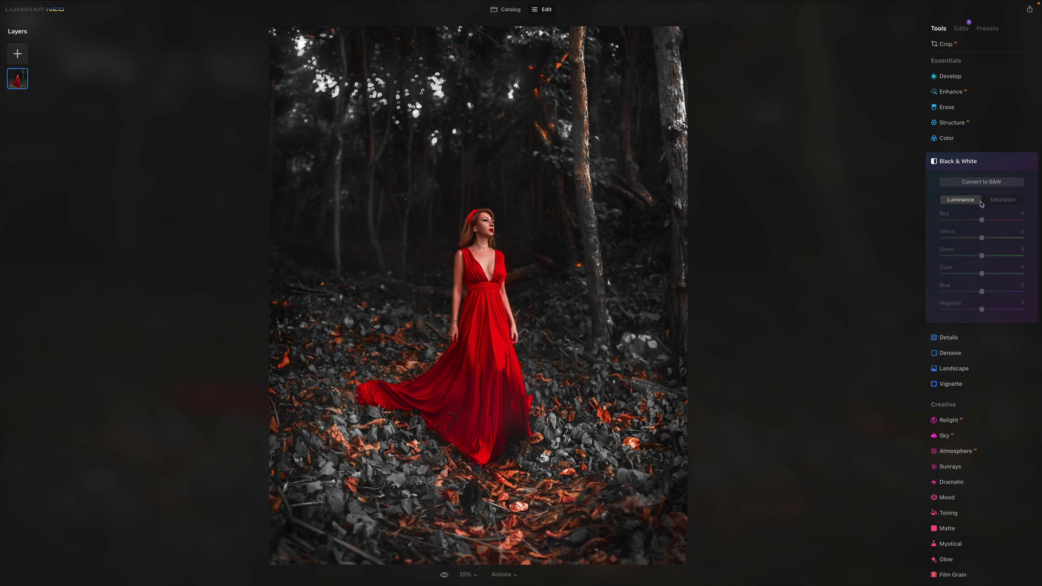
pyautogui.click(989, 184)
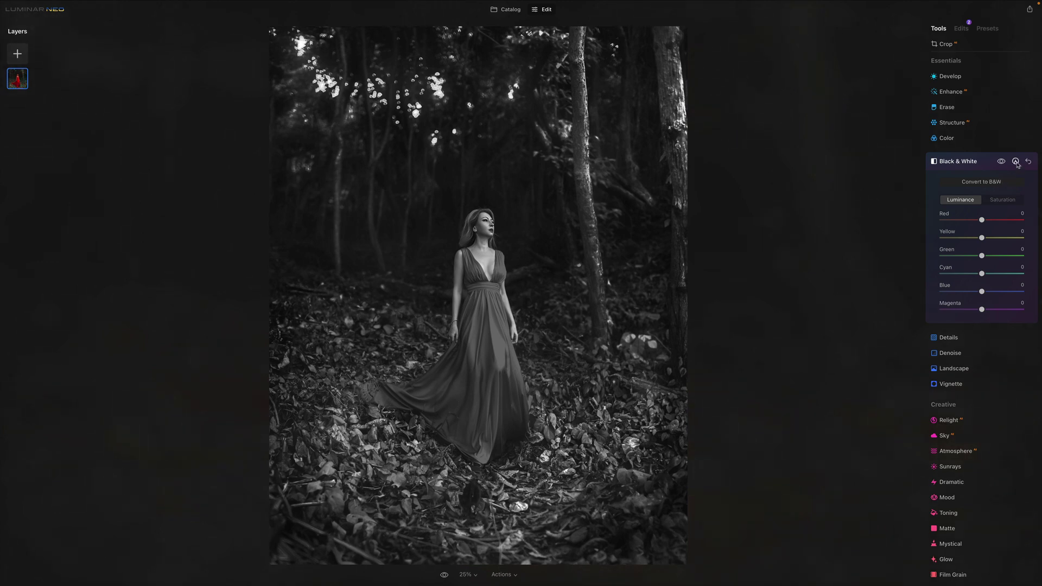
pyautogui.click(1016, 162)
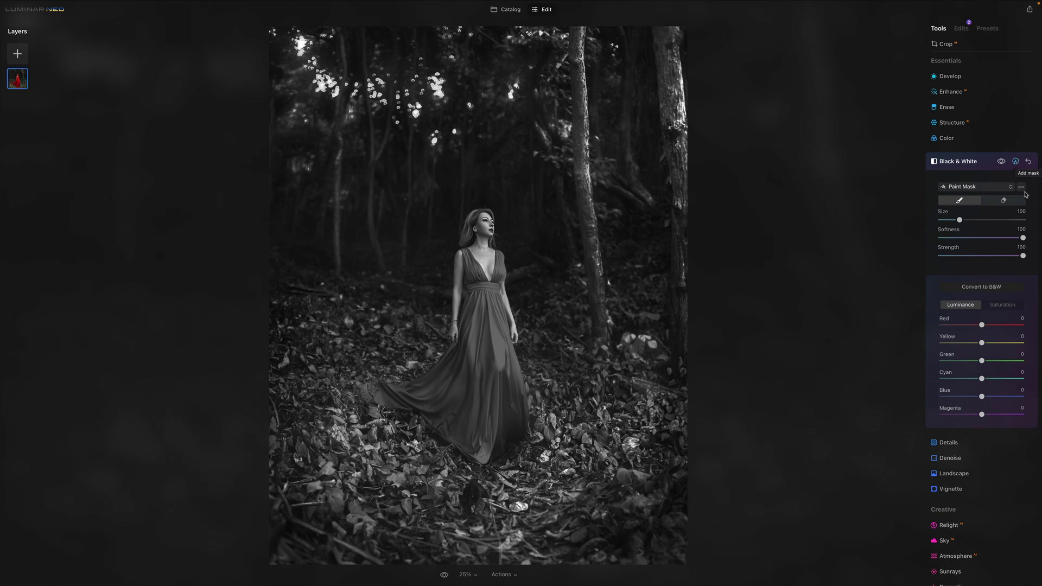
# Step: Invert the Black & White mask, enlarge the brush, and paint monochrome over the upper and left trees
pyautogui.click(1022, 187)
pyautogui.click(1020, 209)
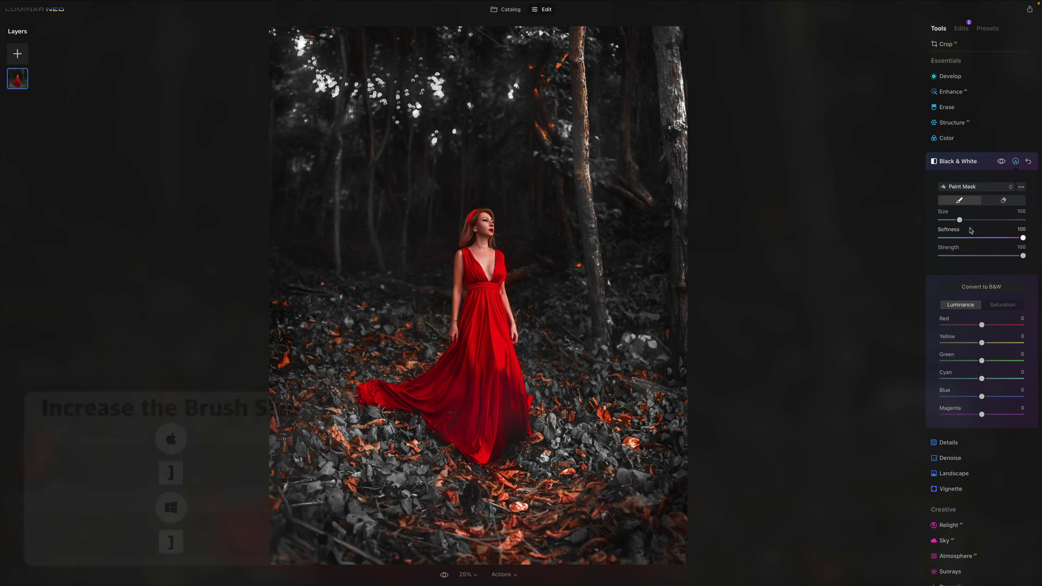
pyautogui.moveTo(960, 219)
pyautogui.mouseDown()
pyautogui.moveTo(1004, 220)
pyautogui.moveTo(983, 237)
pyautogui.mouseUp()
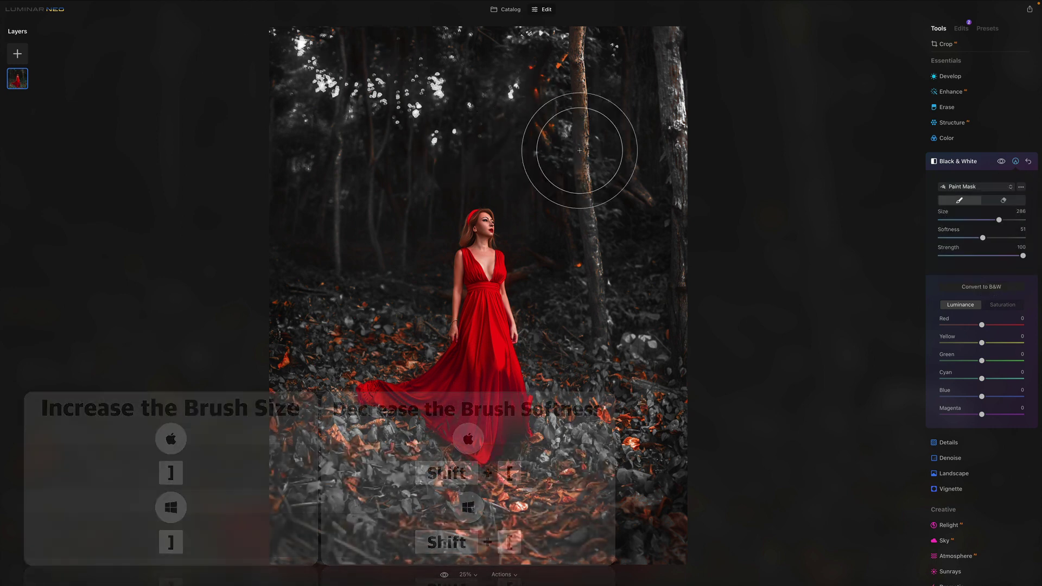
pyautogui.moveTo(537, 116)
pyautogui.mouseDown()
pyautogui.moveTo(621, 135)
pyautogui.moveTo(667, 78)
pyautogui.moveTo(731, 46)
pyautogui.moveTo(442, 35)
pyautogui.moveTo(419, 88)
pyautogui.mouseUp()
pyautogui.moveTo(372, 162)
pyautogui.mouseDown()
pyautogui.moveTo(436, 129)
pyautogui.moveTo(417, 138)
pyautogui.moveTo(532, 135)
pyautogui.moveTo(607, 191)
pyautogui.moveTo(613, 232)
pyautogui.moveTo(580, 207)
pyautogui.moveTo(577, 241)
pyautogui.moveTo(569, 222)
pyautogui.moveTo(590, 270)
pyautogui.moveTo(692, 307)
pyautogui.moveTo(677, 85)
pyautogui.mouseUp()
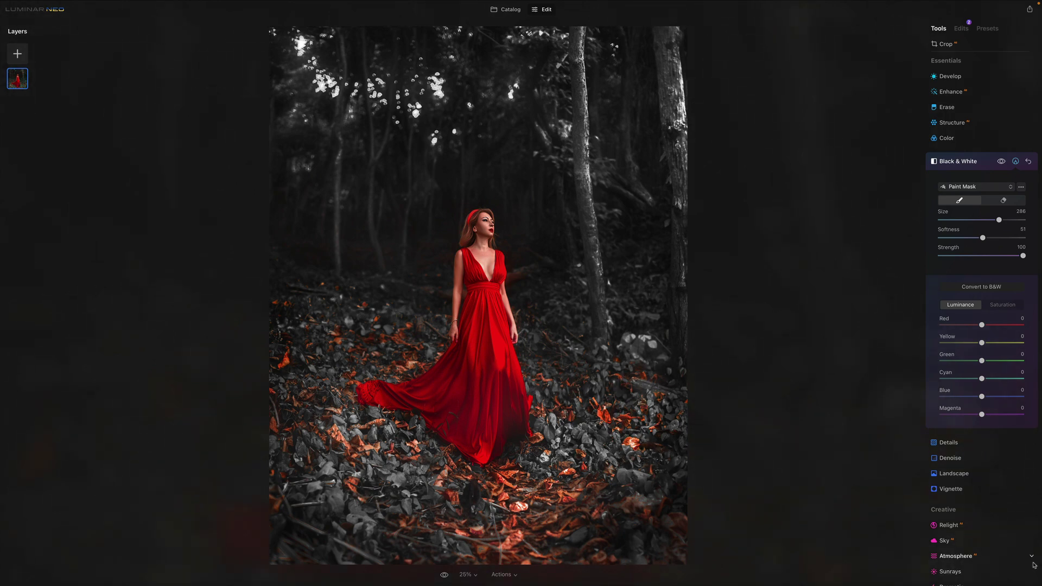
pyautogui.click(971, 166)
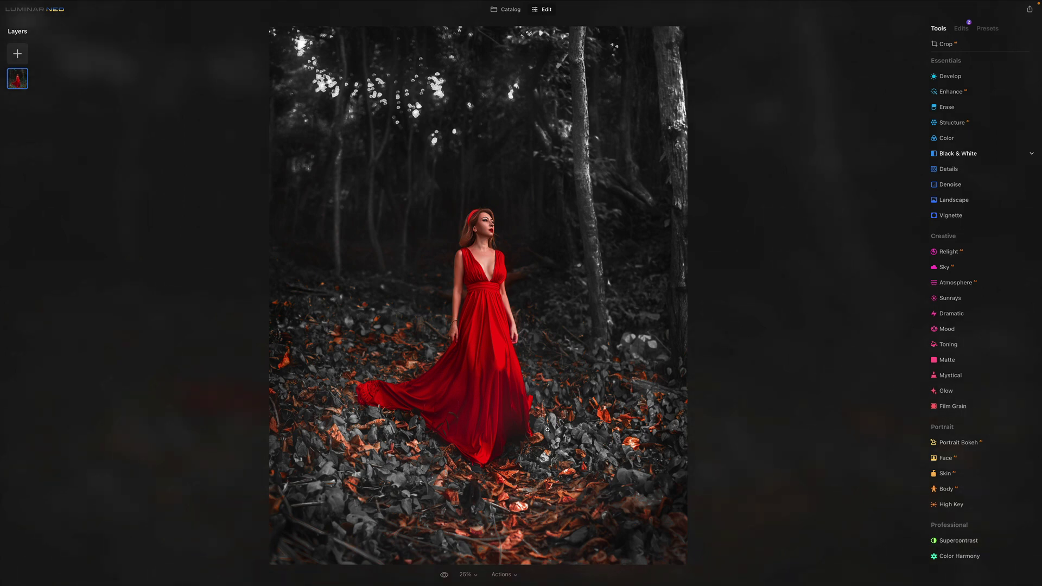
# Step: Expand the Color adjustments in the Tools panel again
pyautogui.click(959, 142)
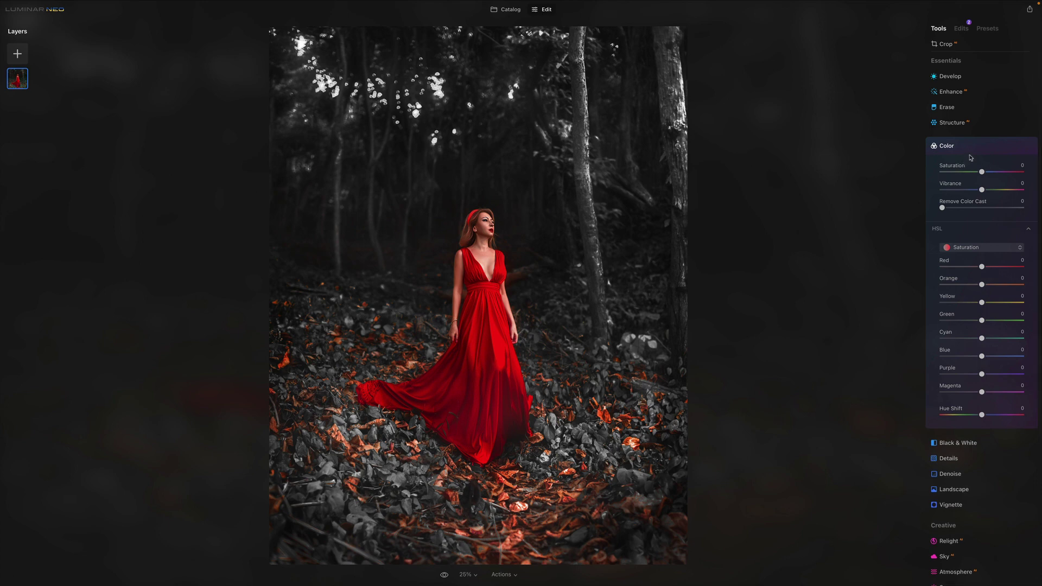